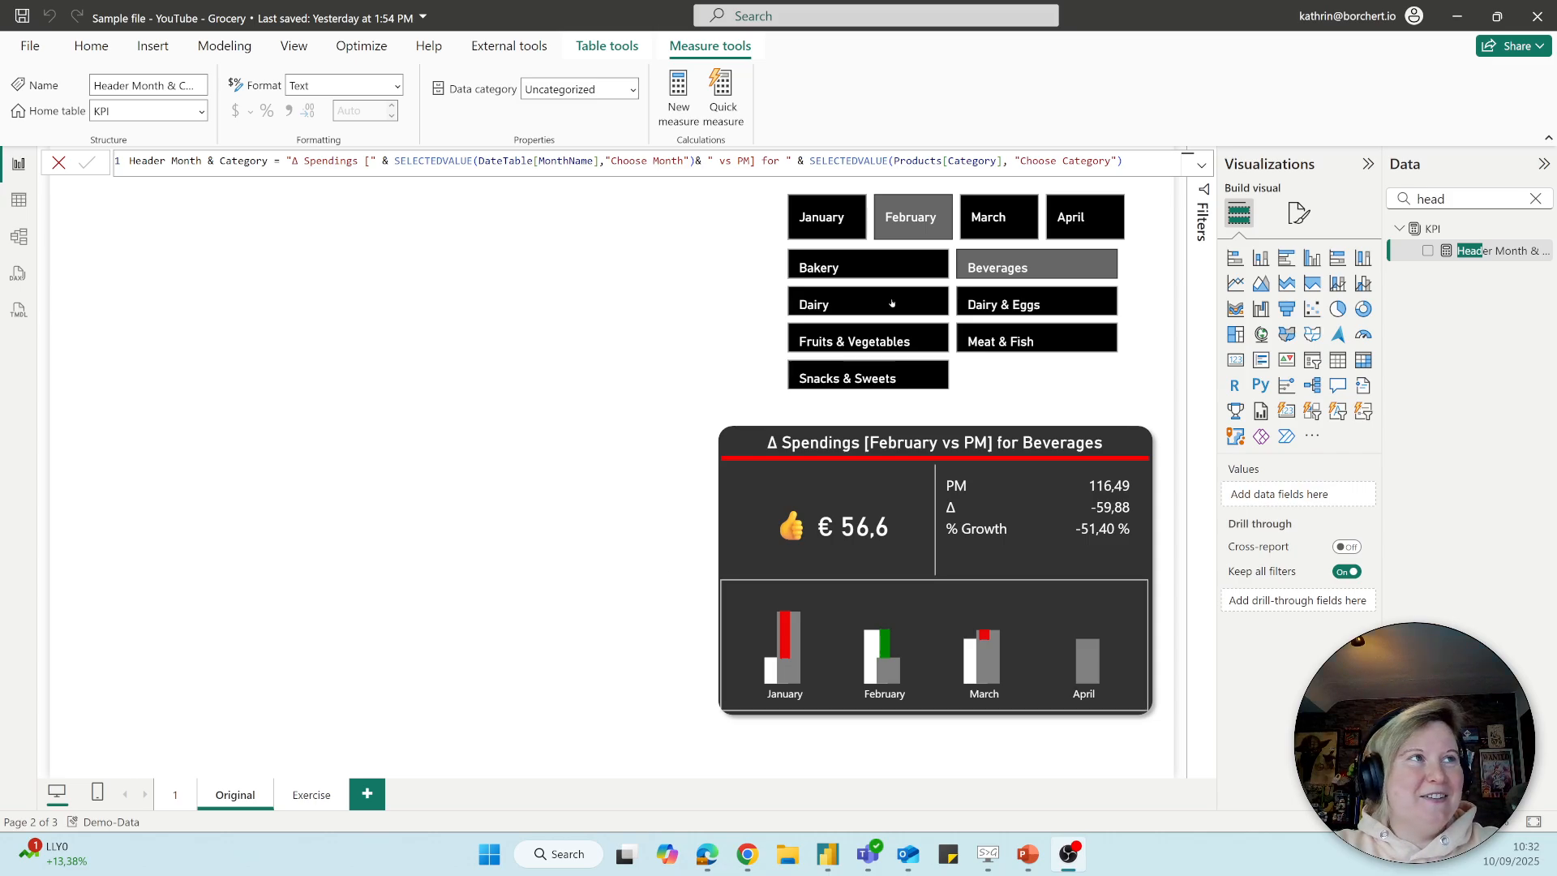
Check the dynamic card title on the Original page by filtering to March, February, Bakery, Dairy and Bakery again
{"action": "left_click", "coordinate": [998, 234]}
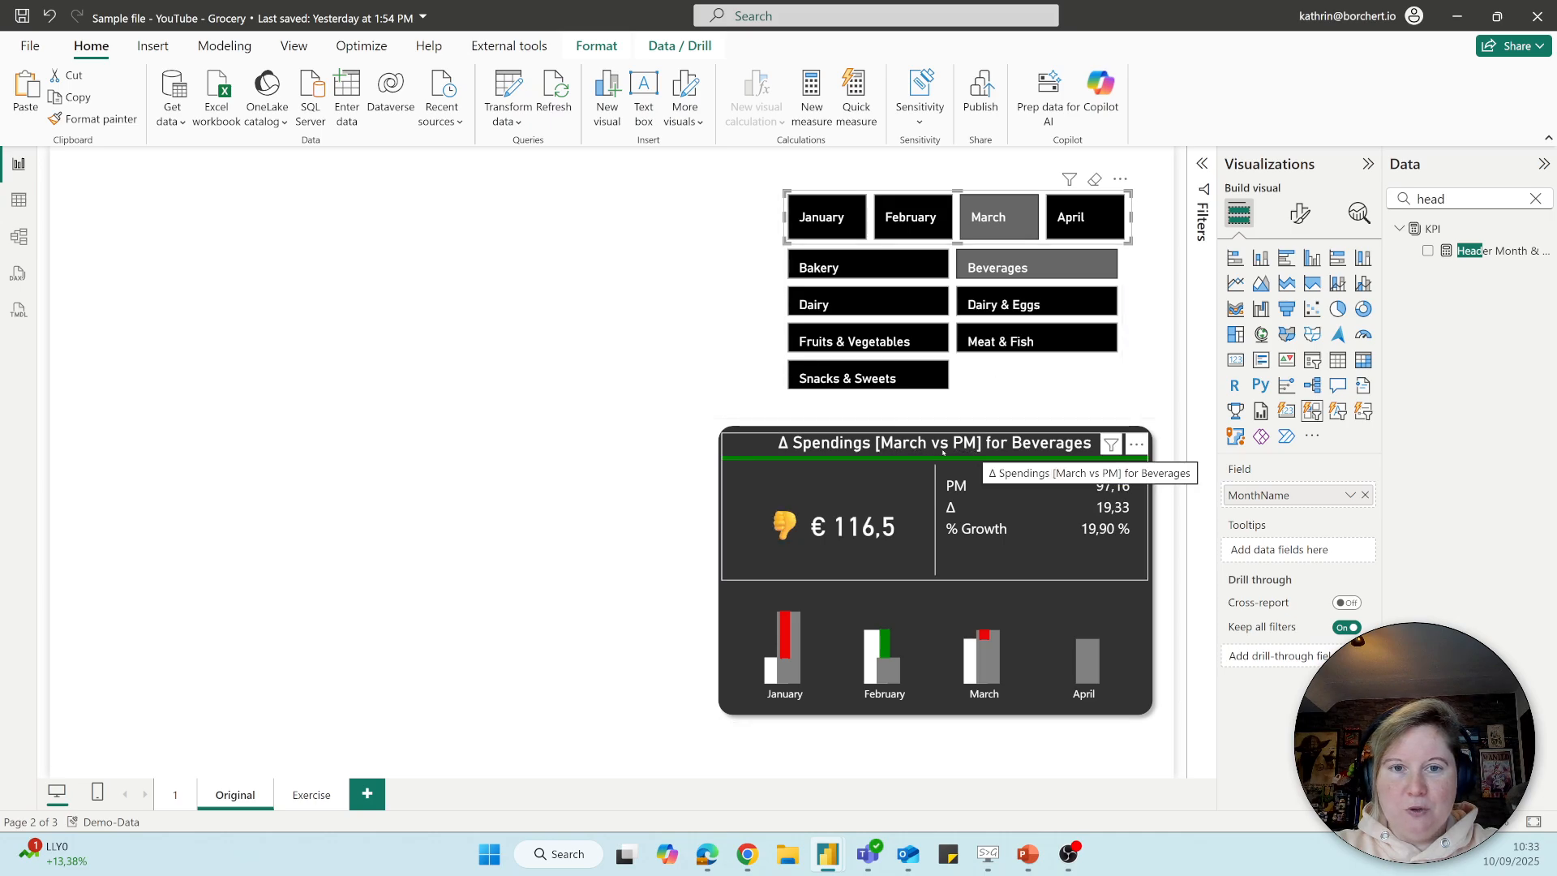
{"action": "left_click", "coordinate": [916, 212]}
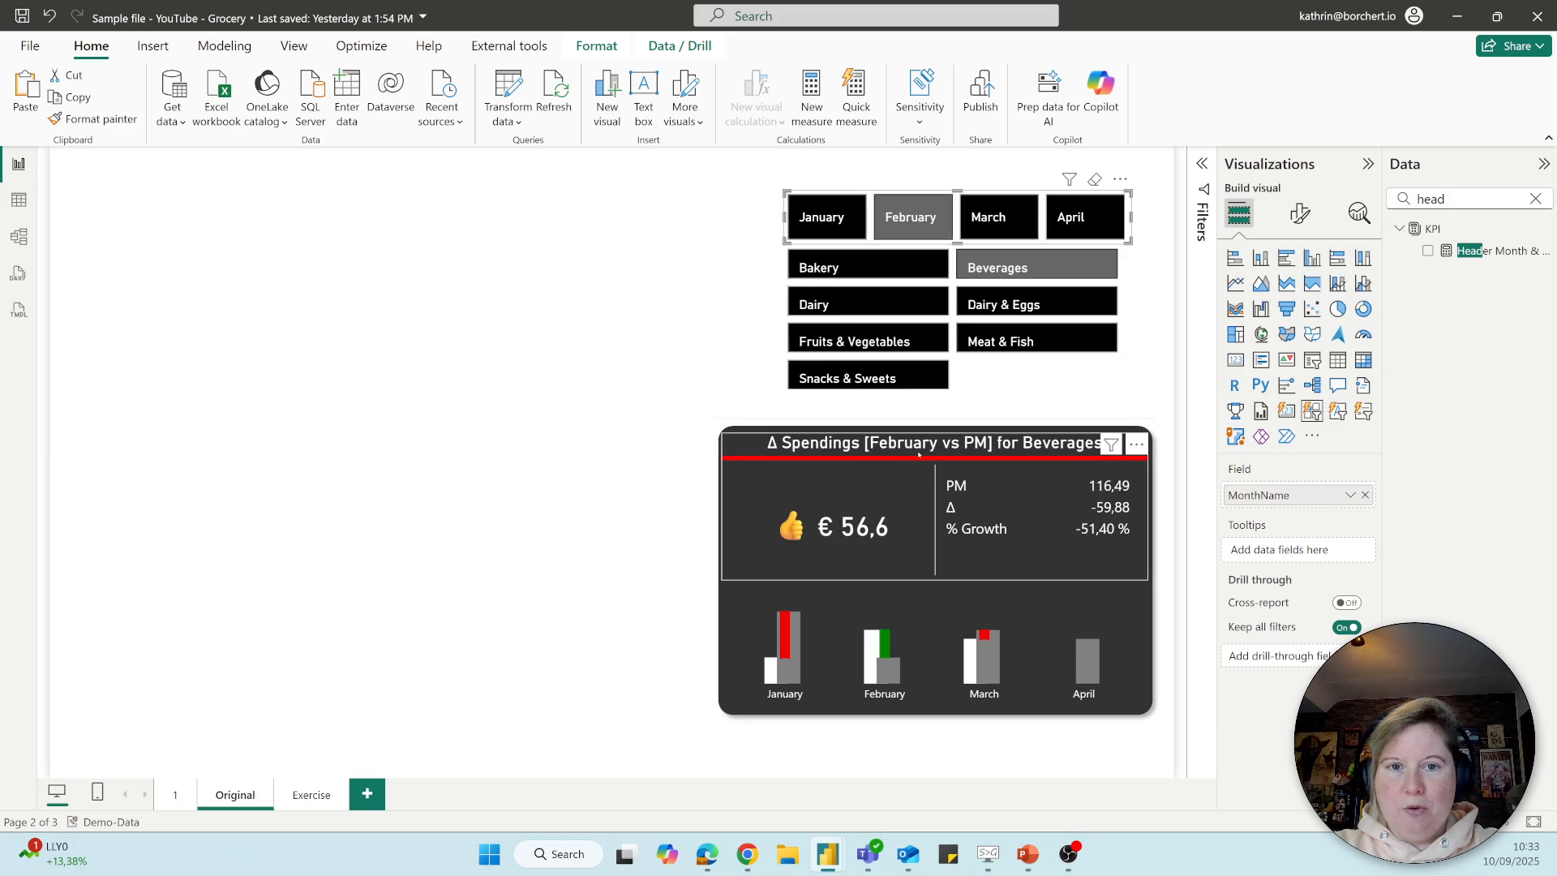
{"action": "left_click", "coordinate": [877, 279]}
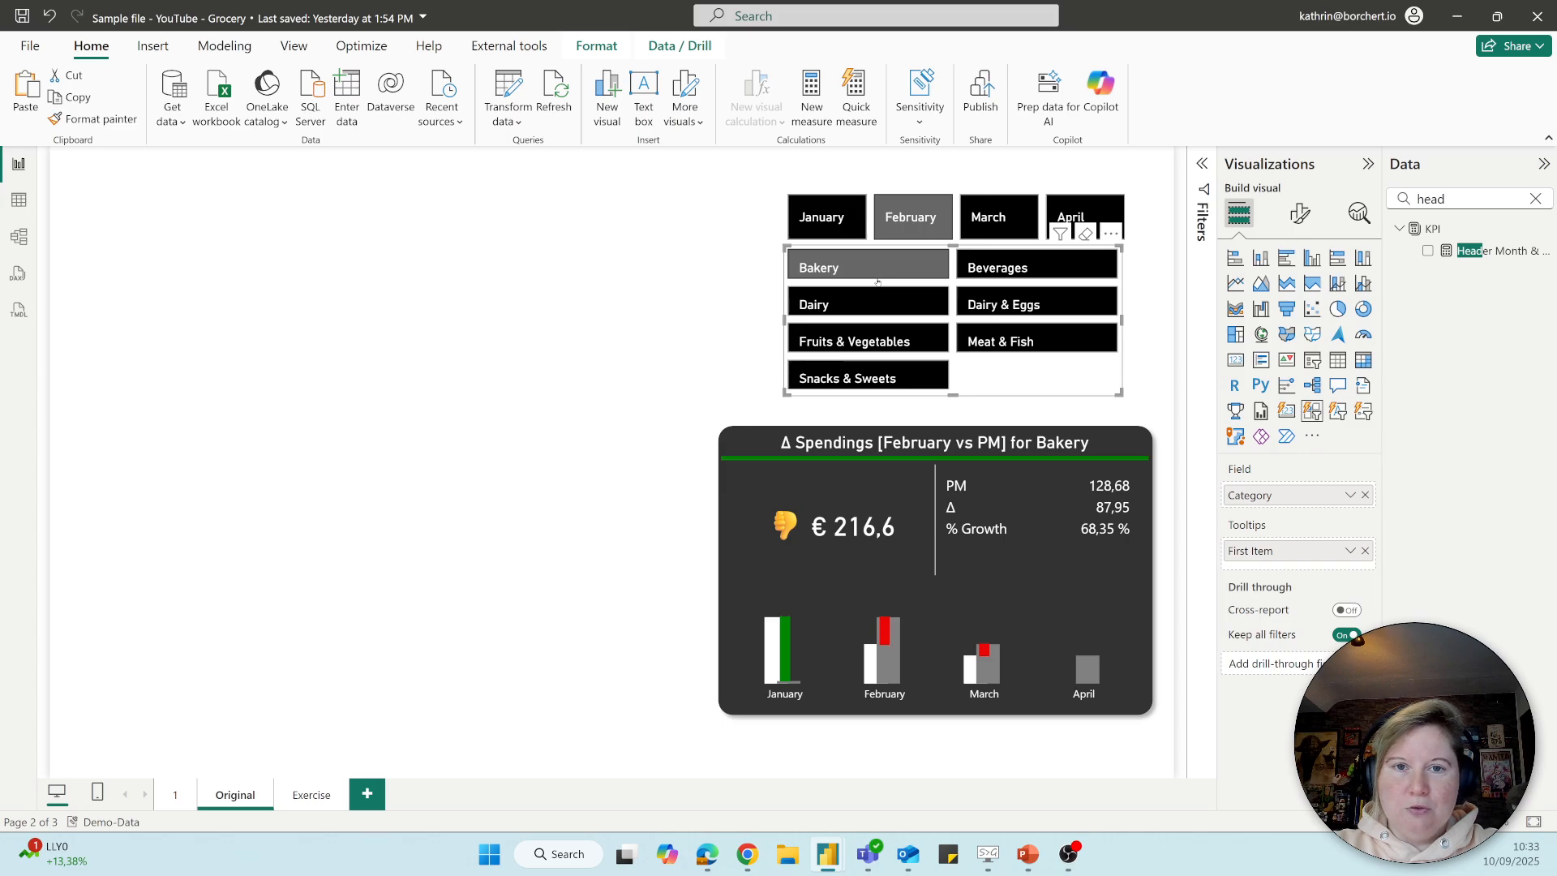
{"action": "left_click", "coordinate": [875, 302]}
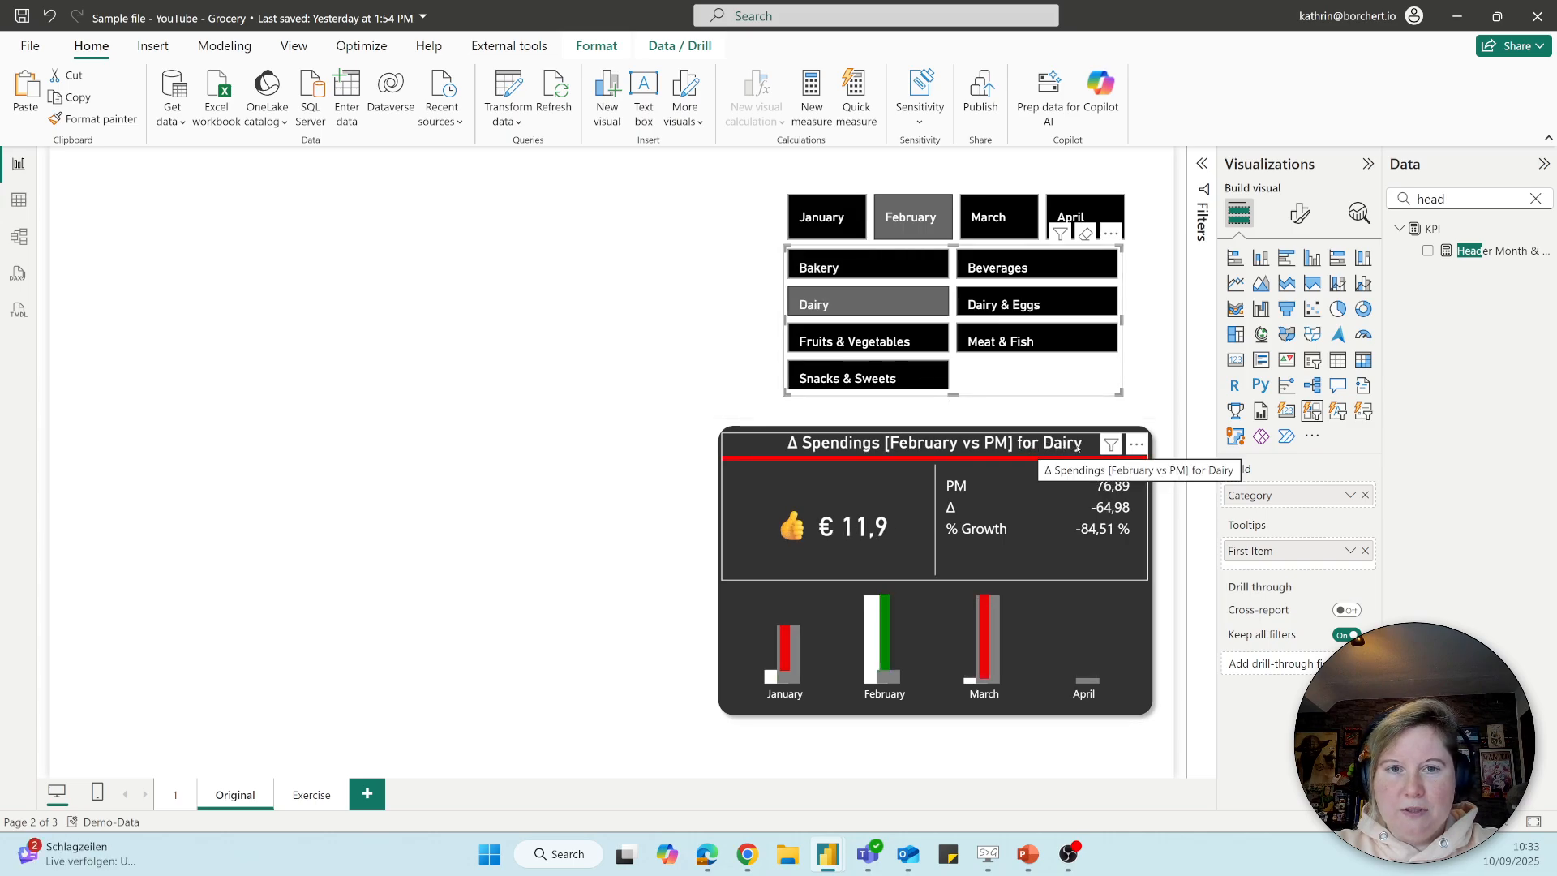
{"action": "left_click", "coordinate": [851, 273]}
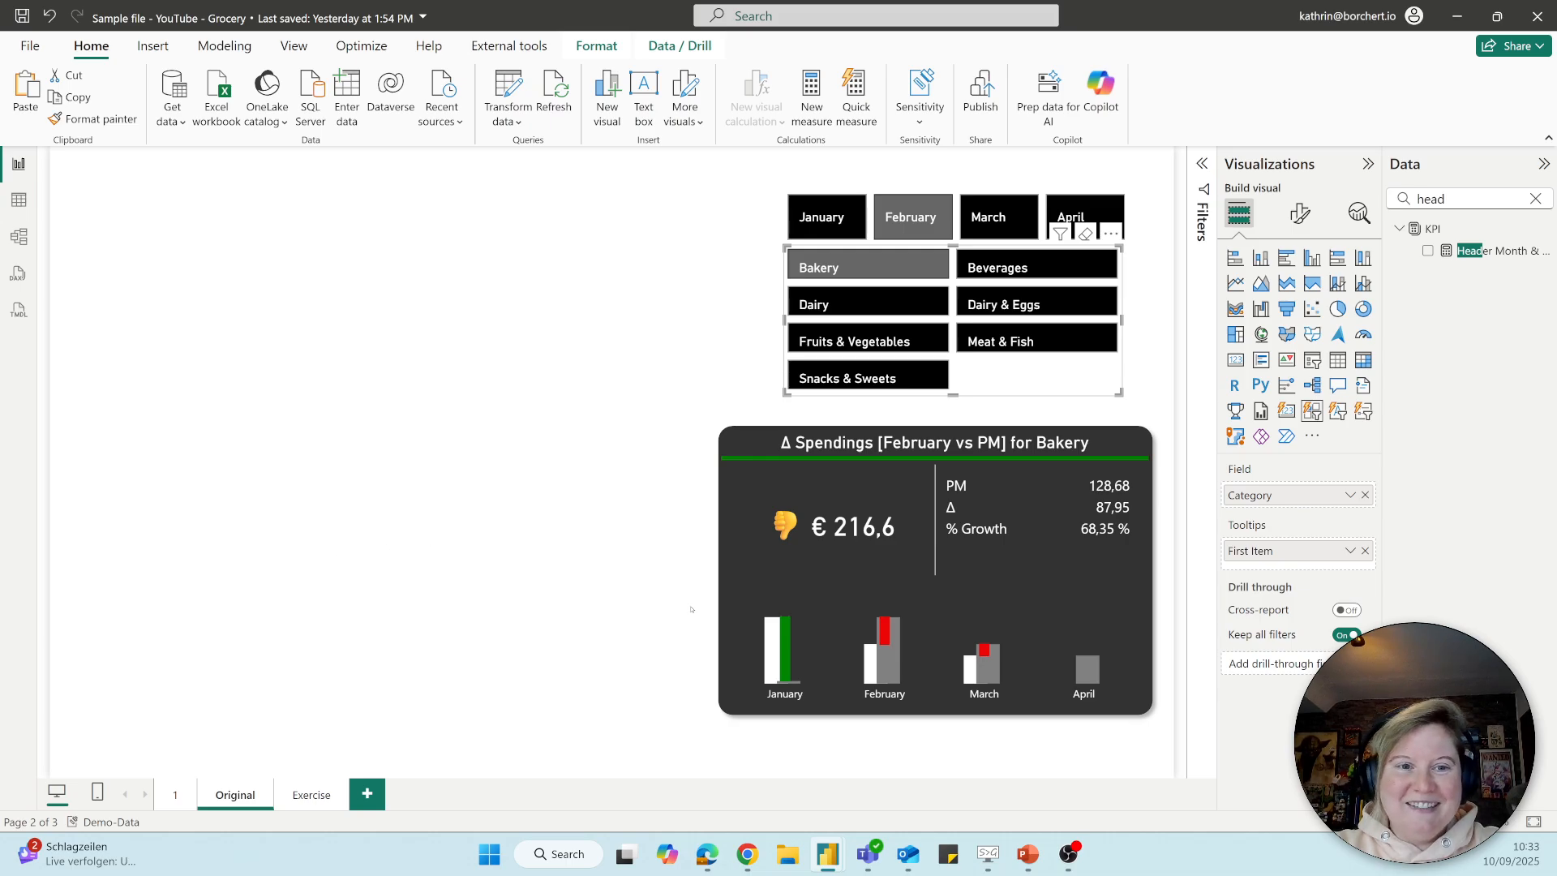
Select the Spending with Icon card on the Exercise page and examine the enlarged formula of the Header Month & Category measure
{"action": "left_click", "coordinate": [320, 806]}
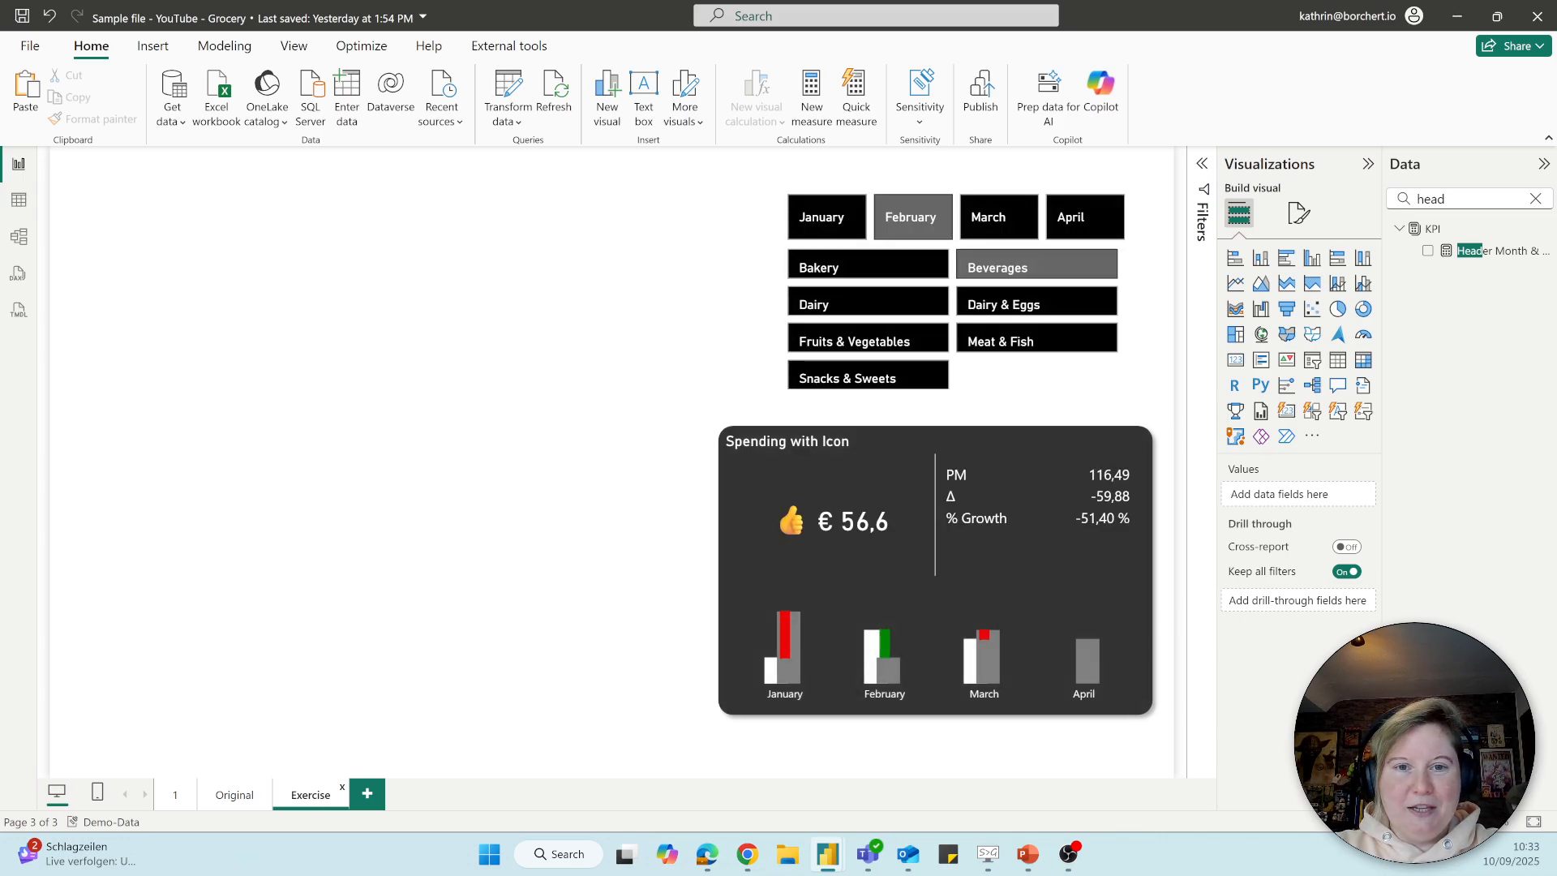
{"action": "left_click", "coordinate": [979, 458]}
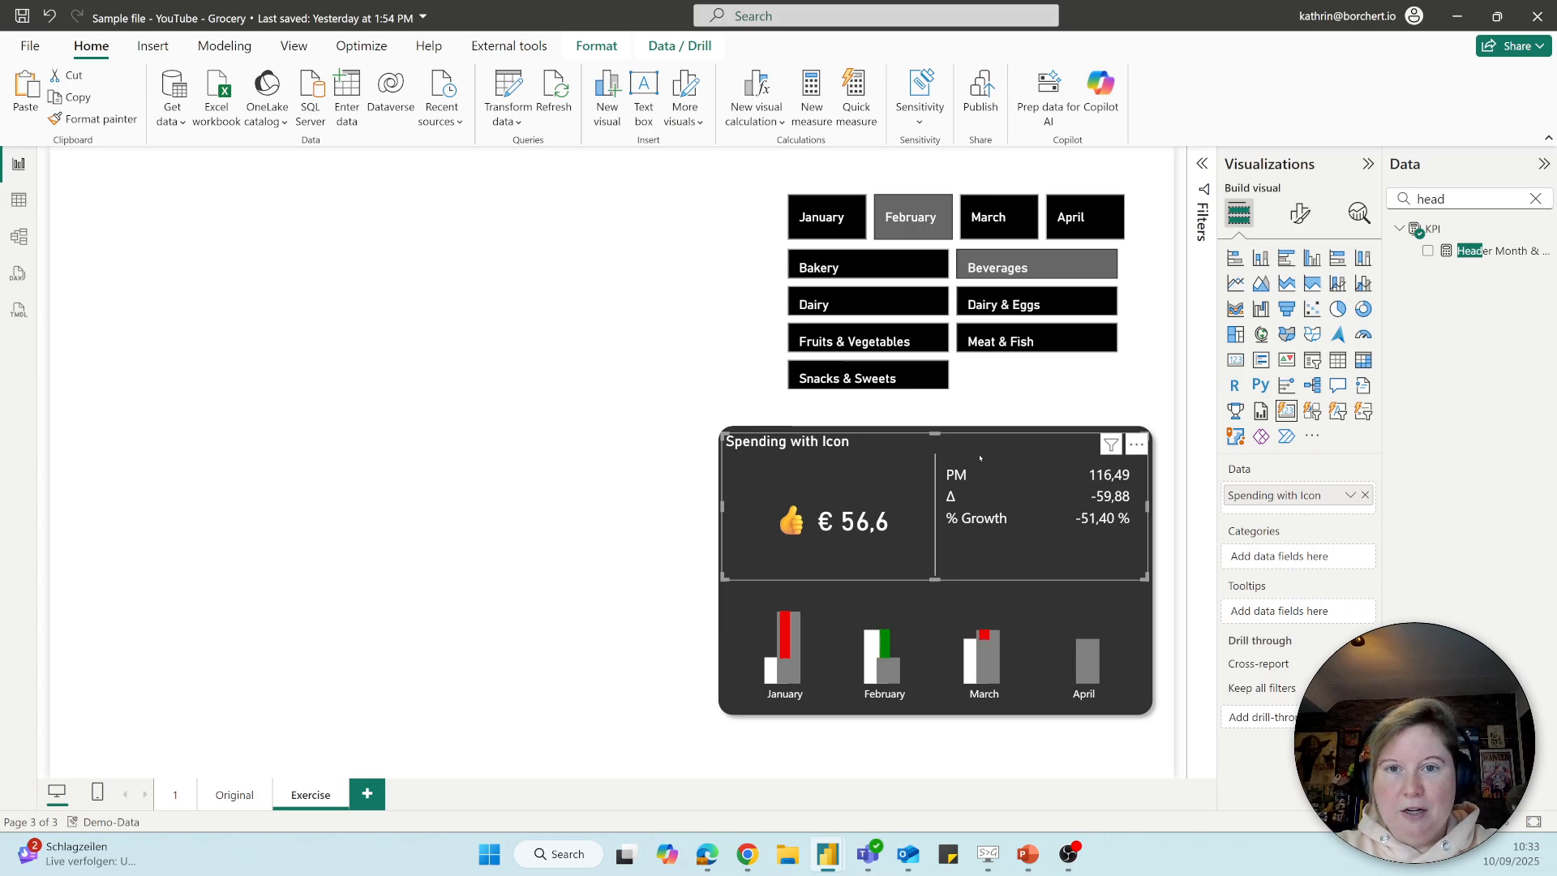
{"action": "left_click", "coordinate": [1483, 254]}
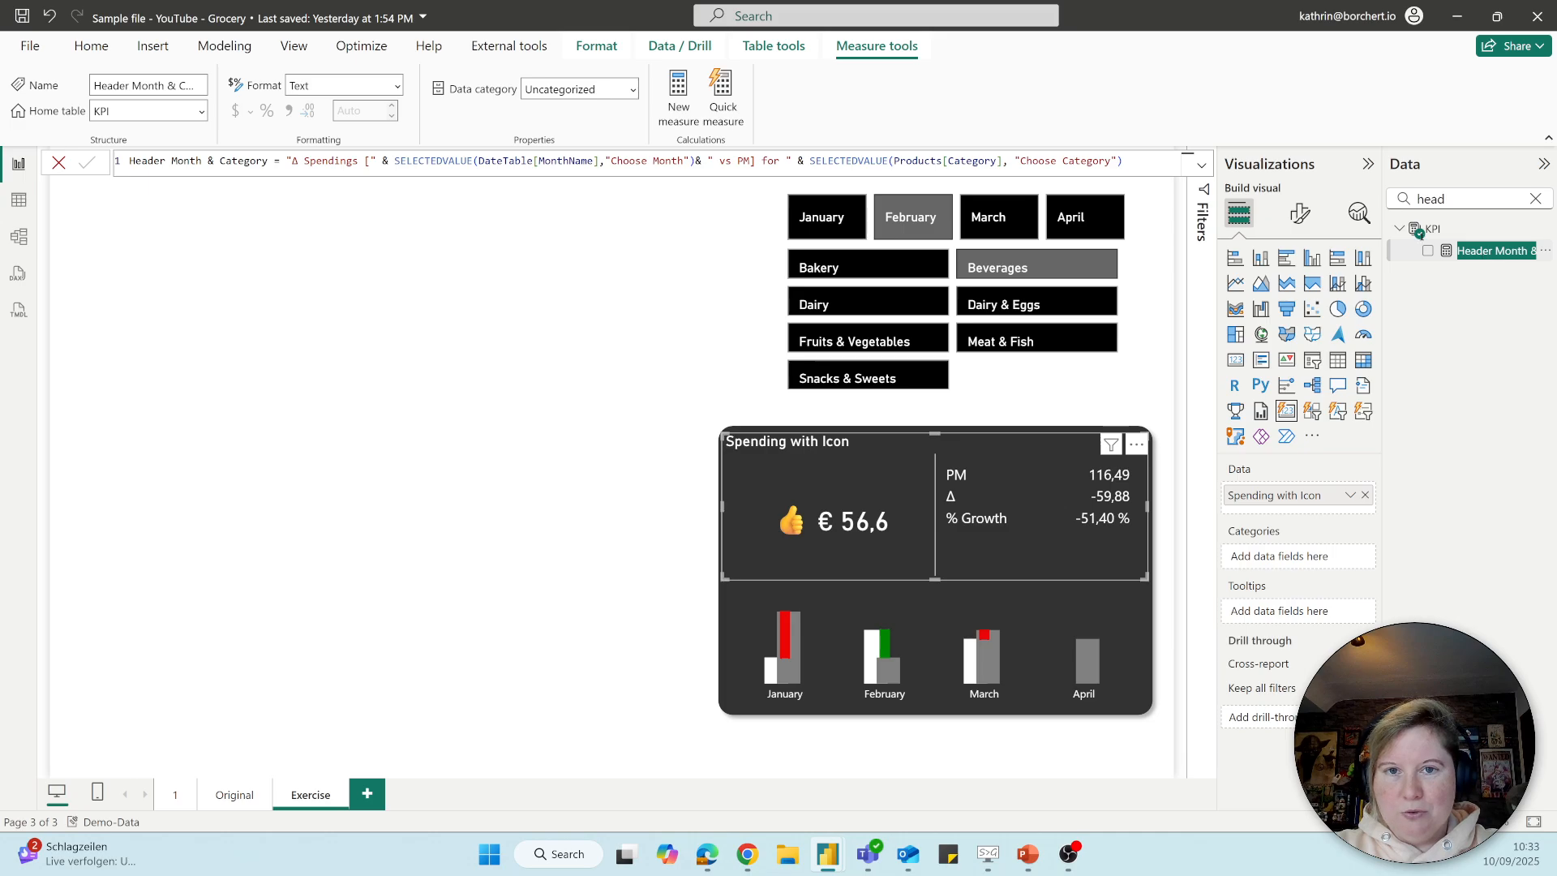
{"action": "left_click", "coordinate": [1124, 162]}
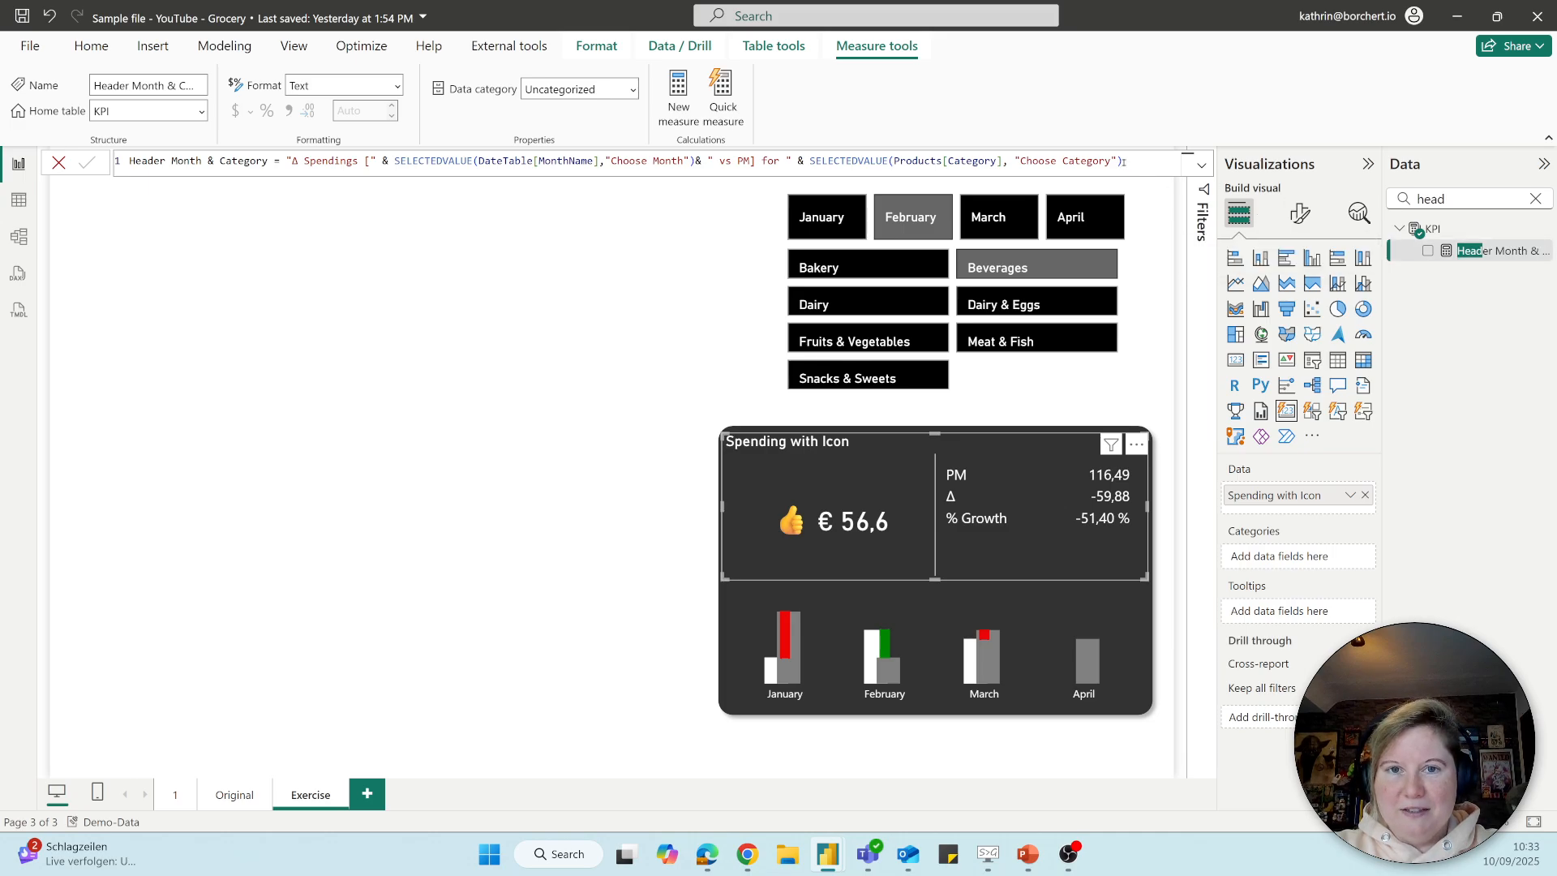
{"action": "left_click", "coordinate": [1124, 162]}
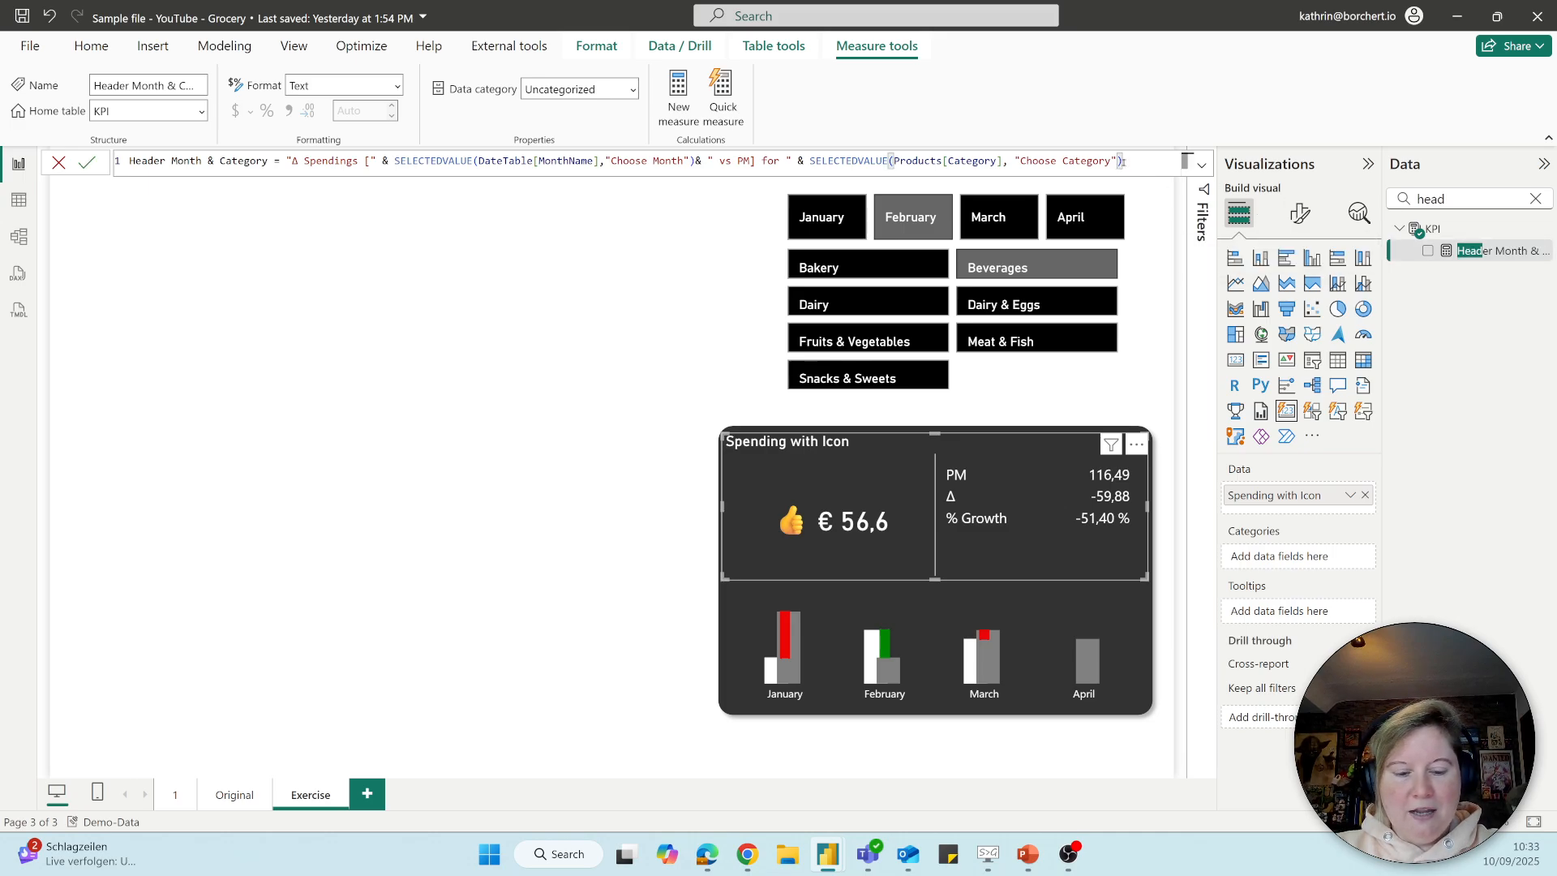
{"action": "scroll", "coordinate": [1124, 162], "scroll_direction": "up", "scroll_amount": 5}
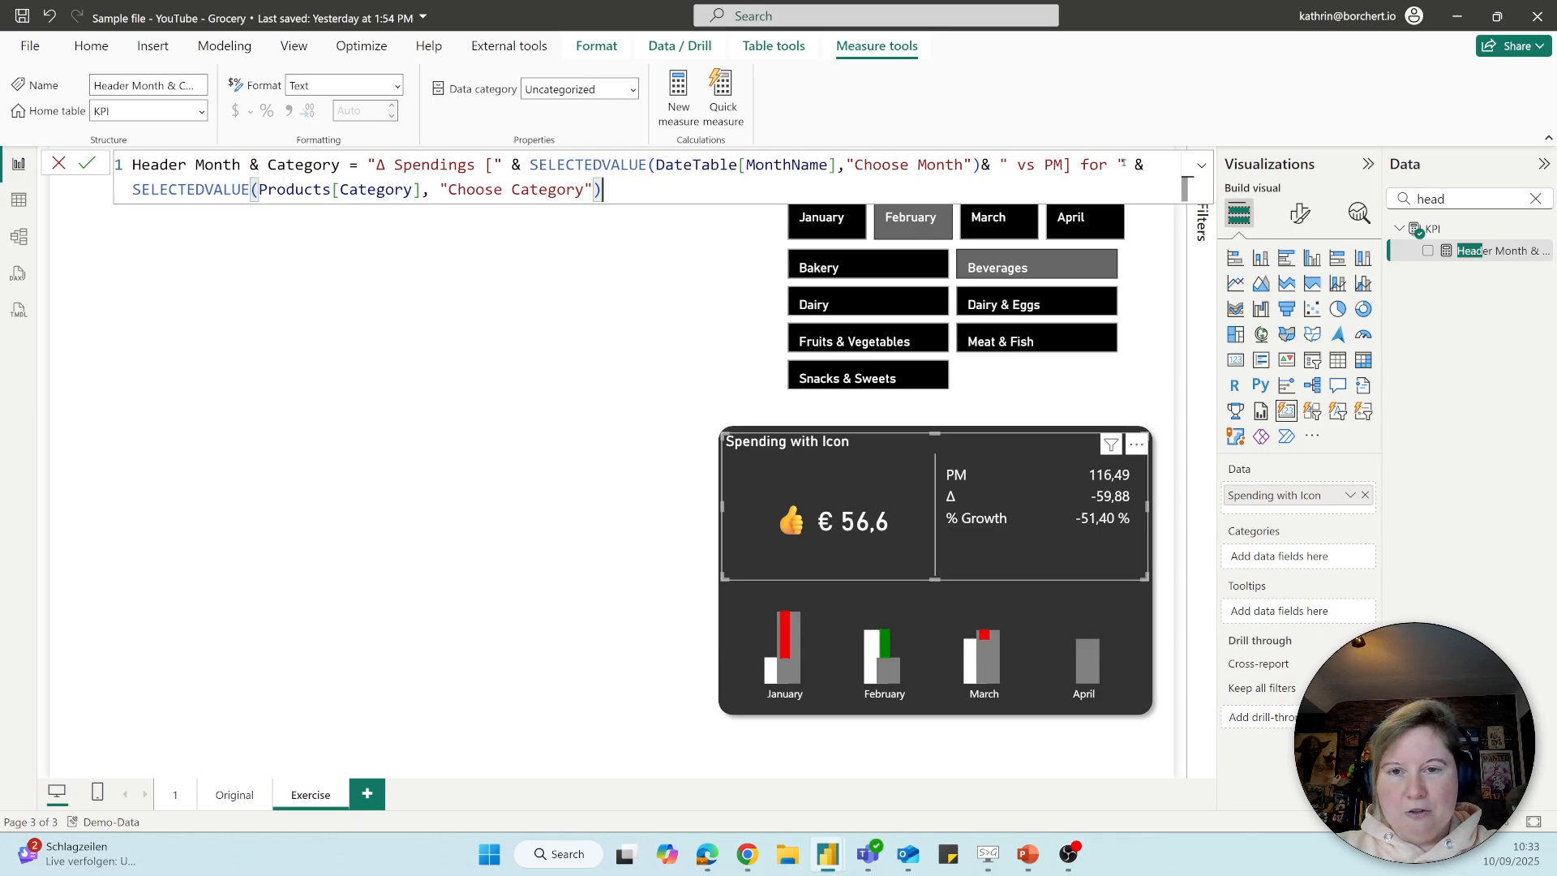
{"action": "scroll", "coordinate": [1122, 162], "scroll_direction": "up", "scroll_amount": 2}
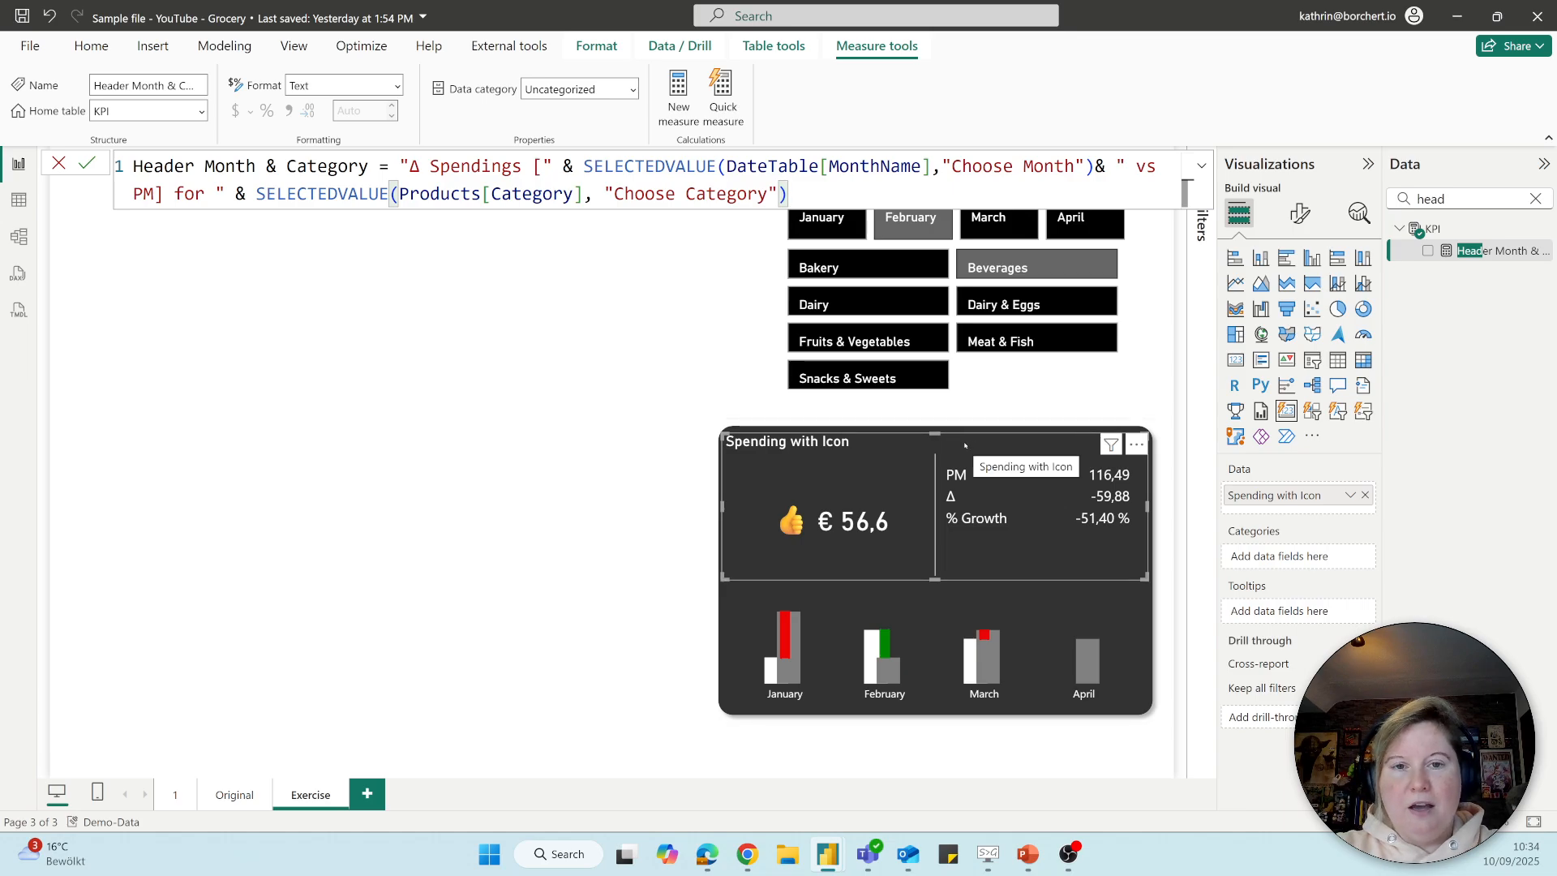
Base the card's title text on the field value of the Header Month & Category measure through conditional formatting
{"action": "left_click", "coordinate": [1302, 217]}
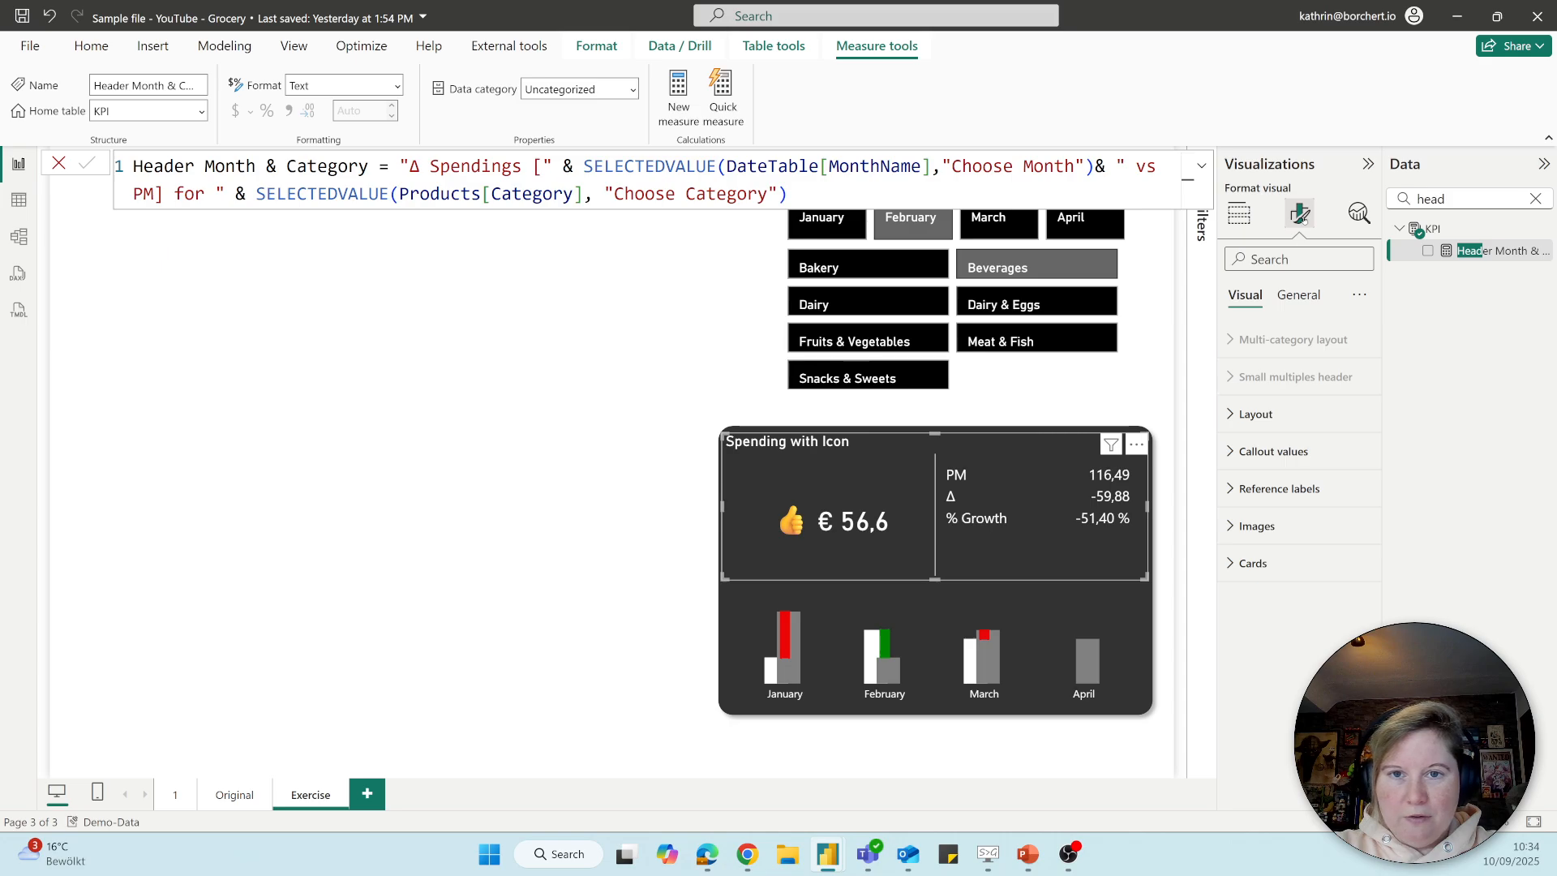
{"action": "left_click", "coordinate": [1299, 295]}
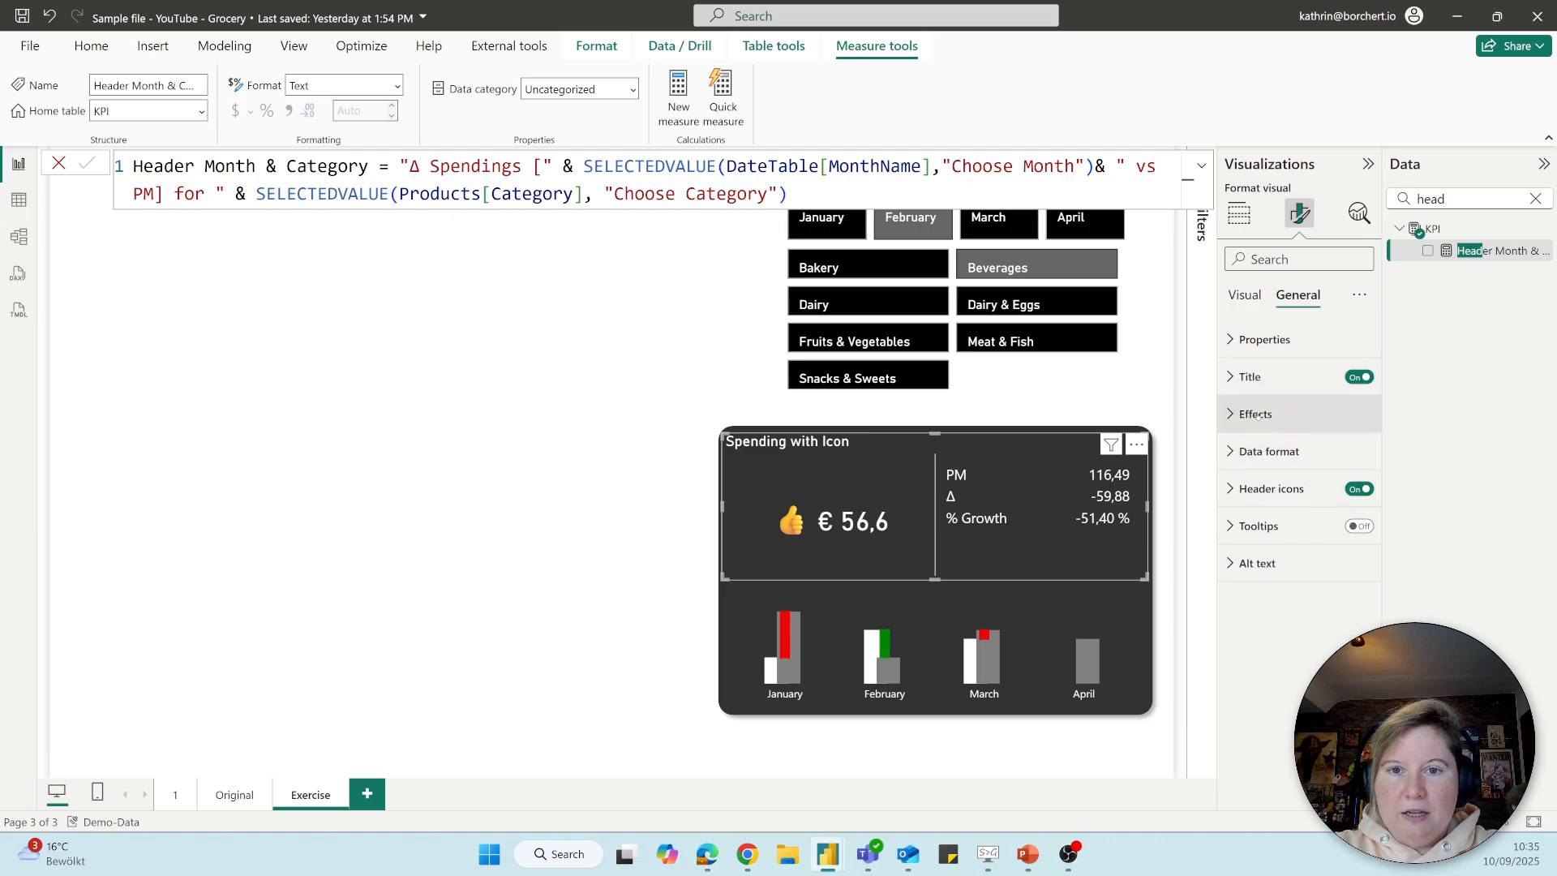
{"action": "left_click", "coordinate": [1237, 379]}
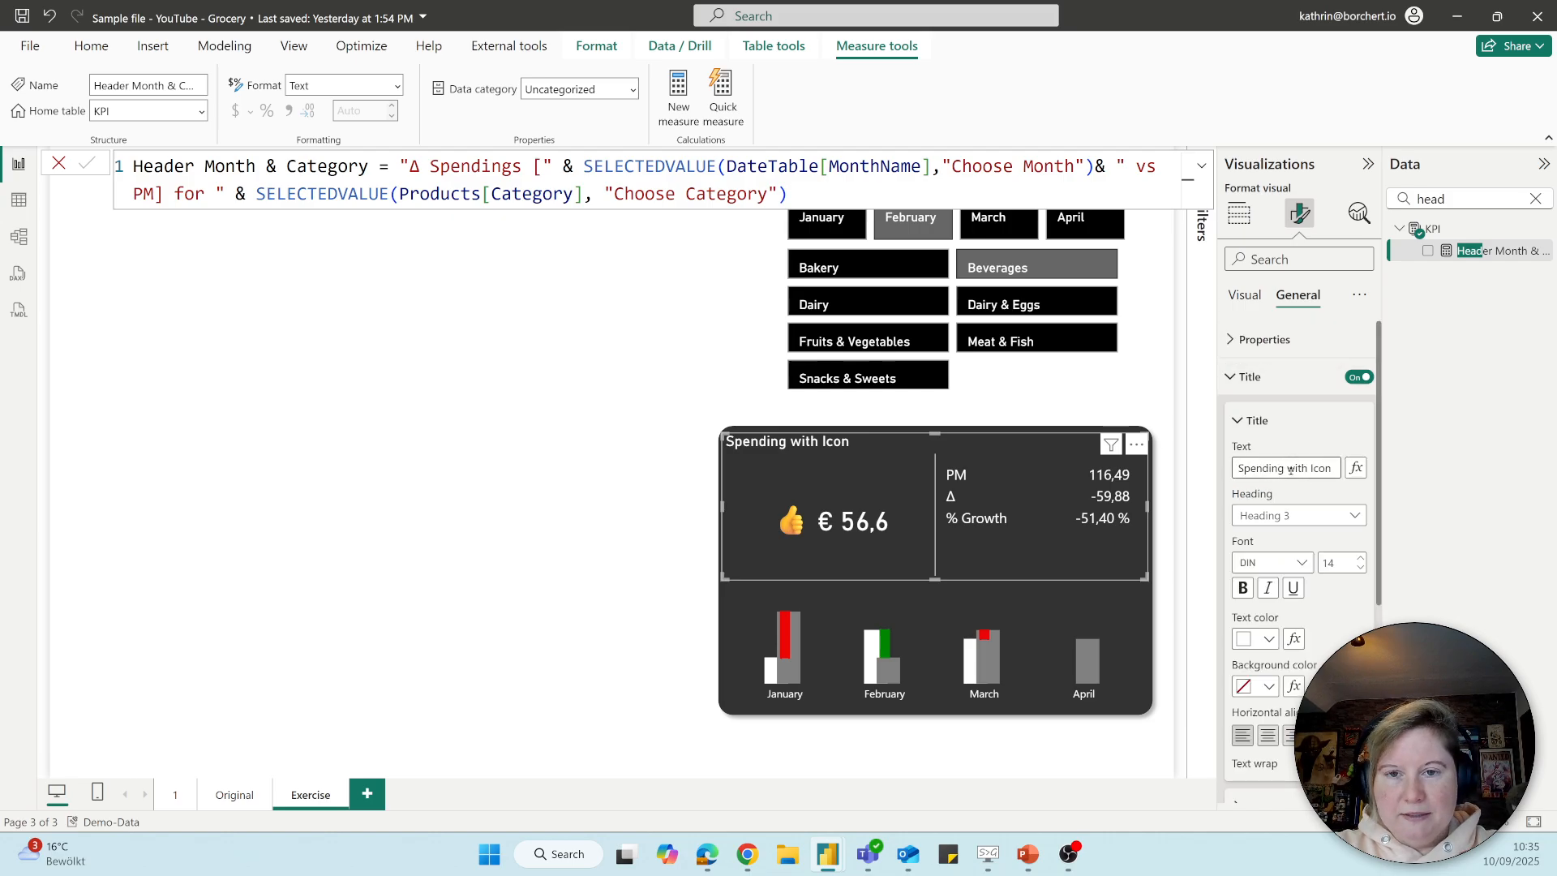
{"action": "left_click", "coordinate": [1356, 469]}
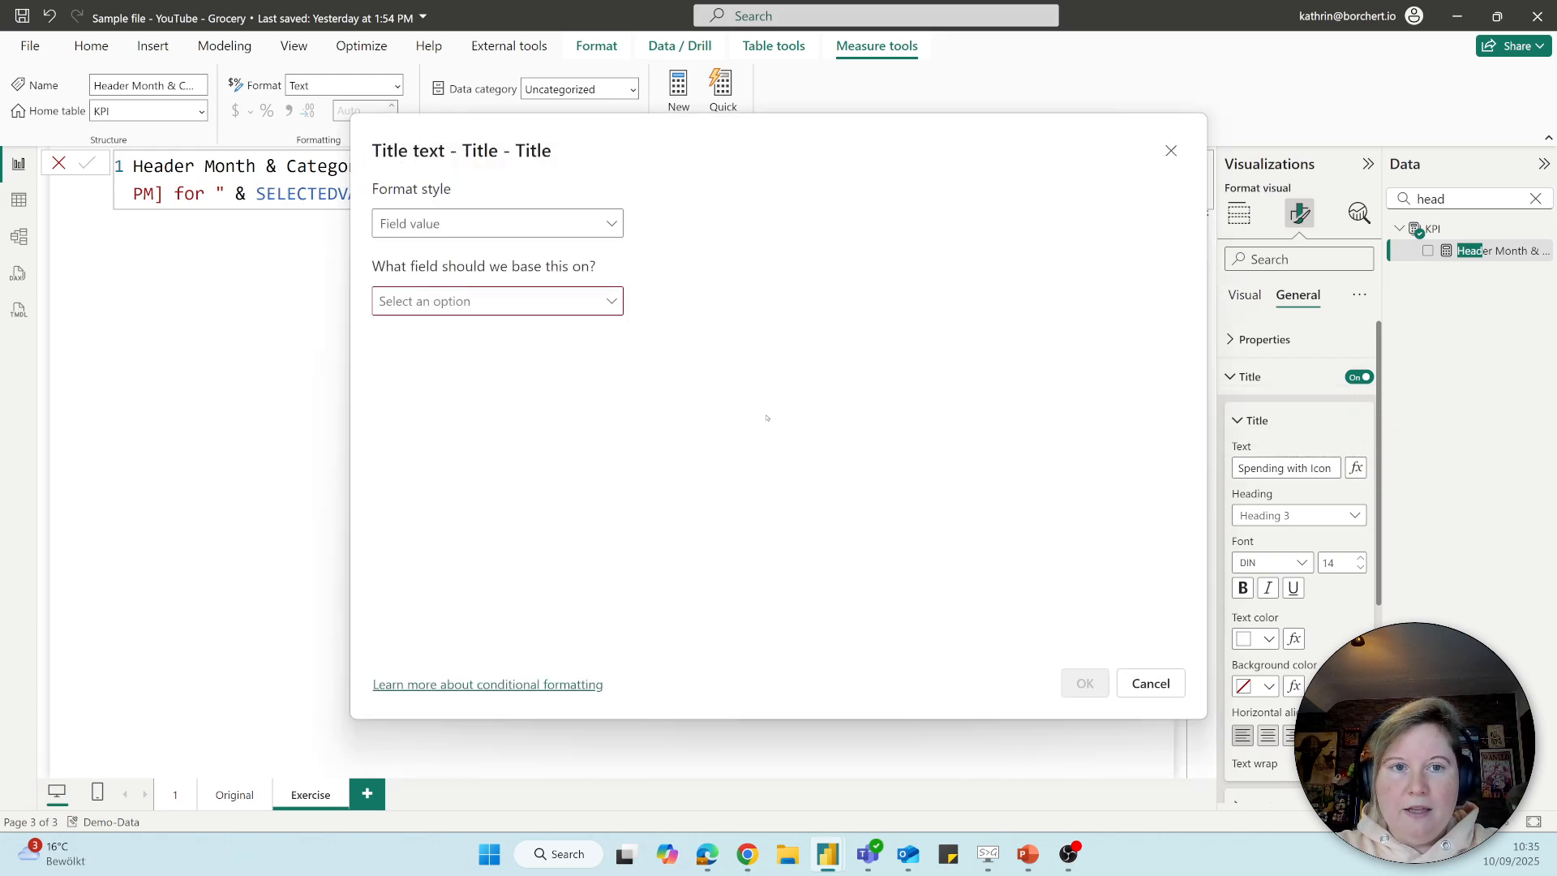
{"action": "left_click", "coordinate": [544, 305]}
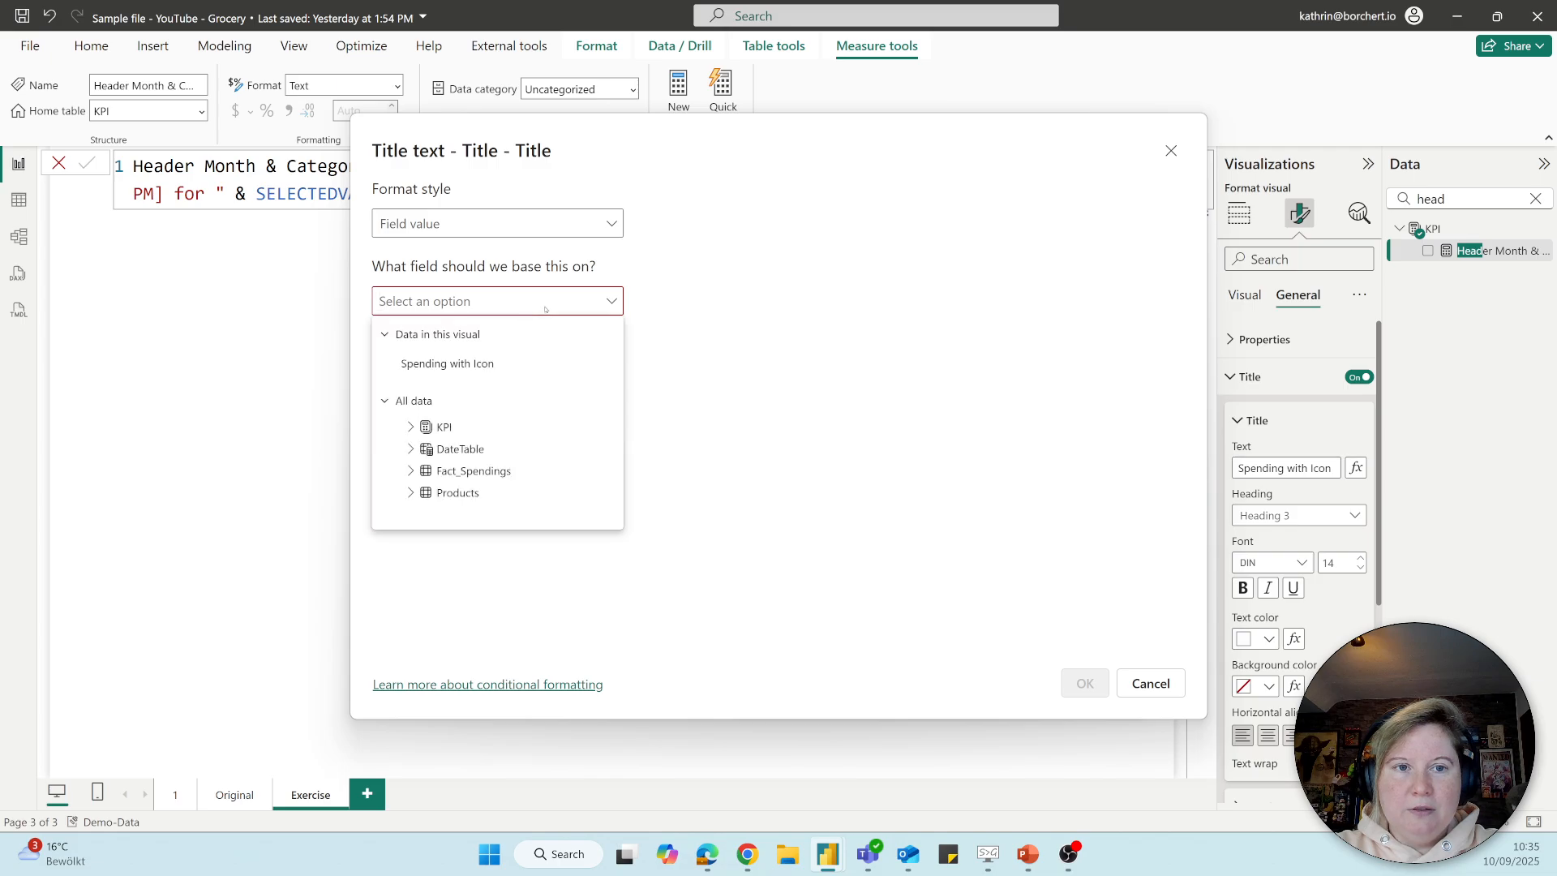
{"action": "type", "text": "head"}
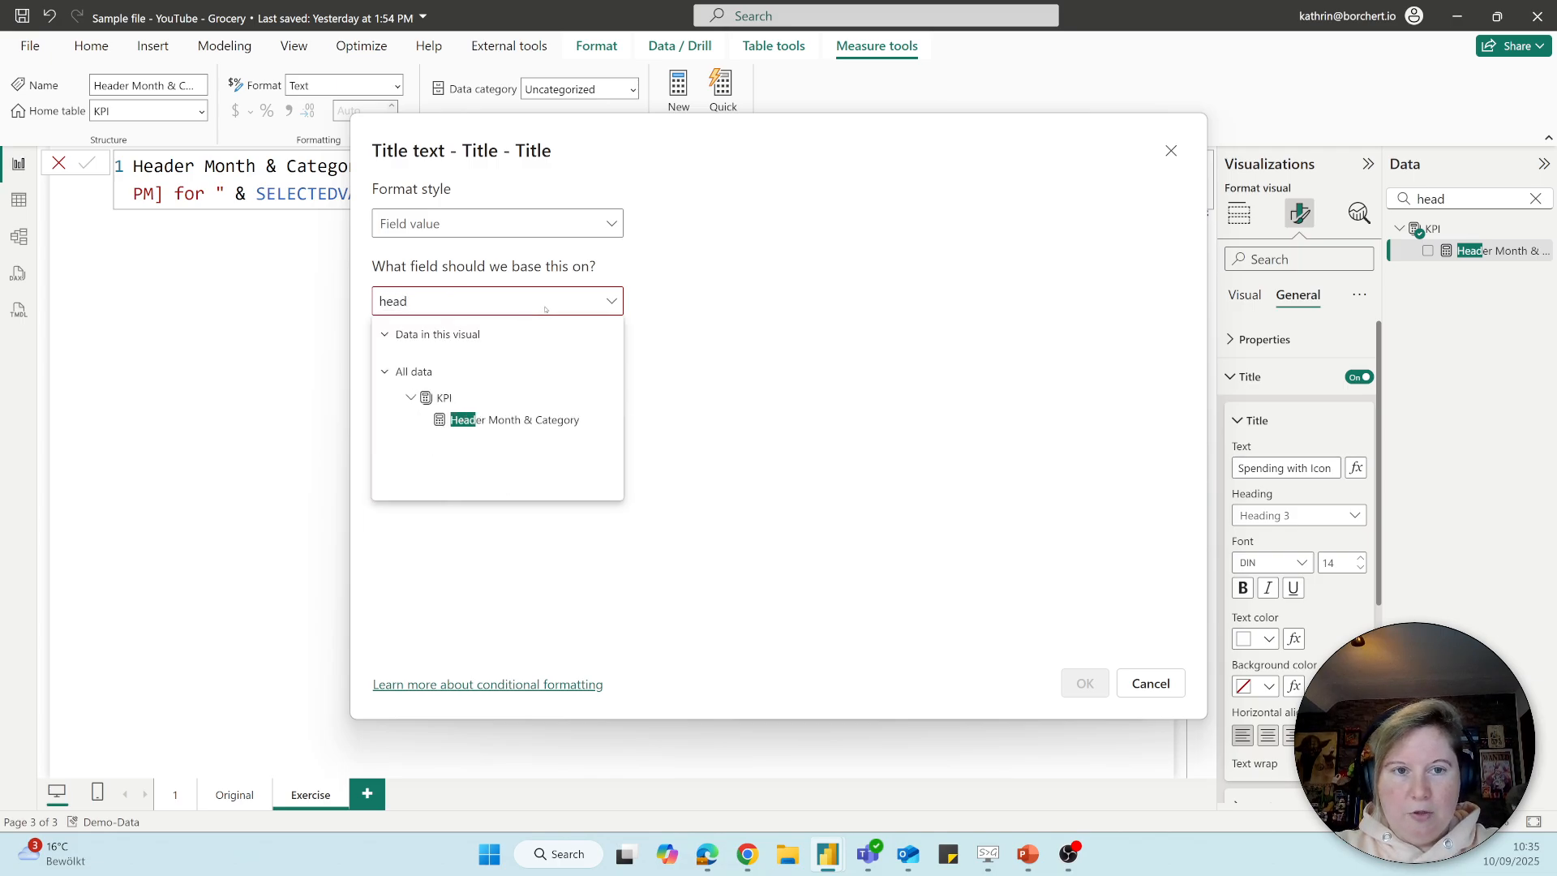
{"action": "left_click", "coordinate": [527, 420]}
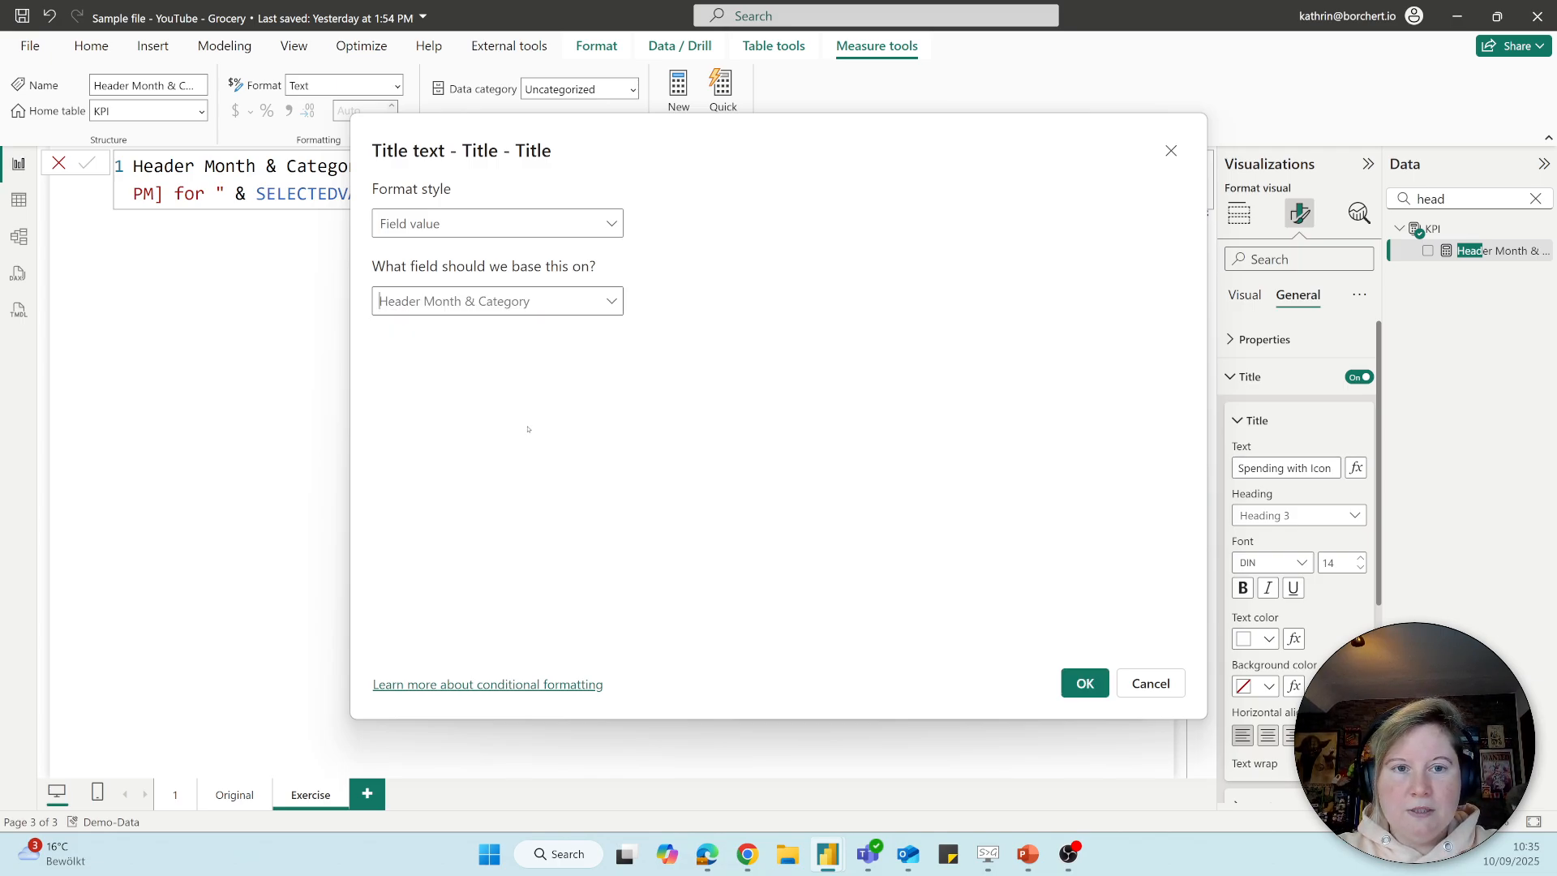
{"action": "left_click", "coordinate": [1085, 685]}
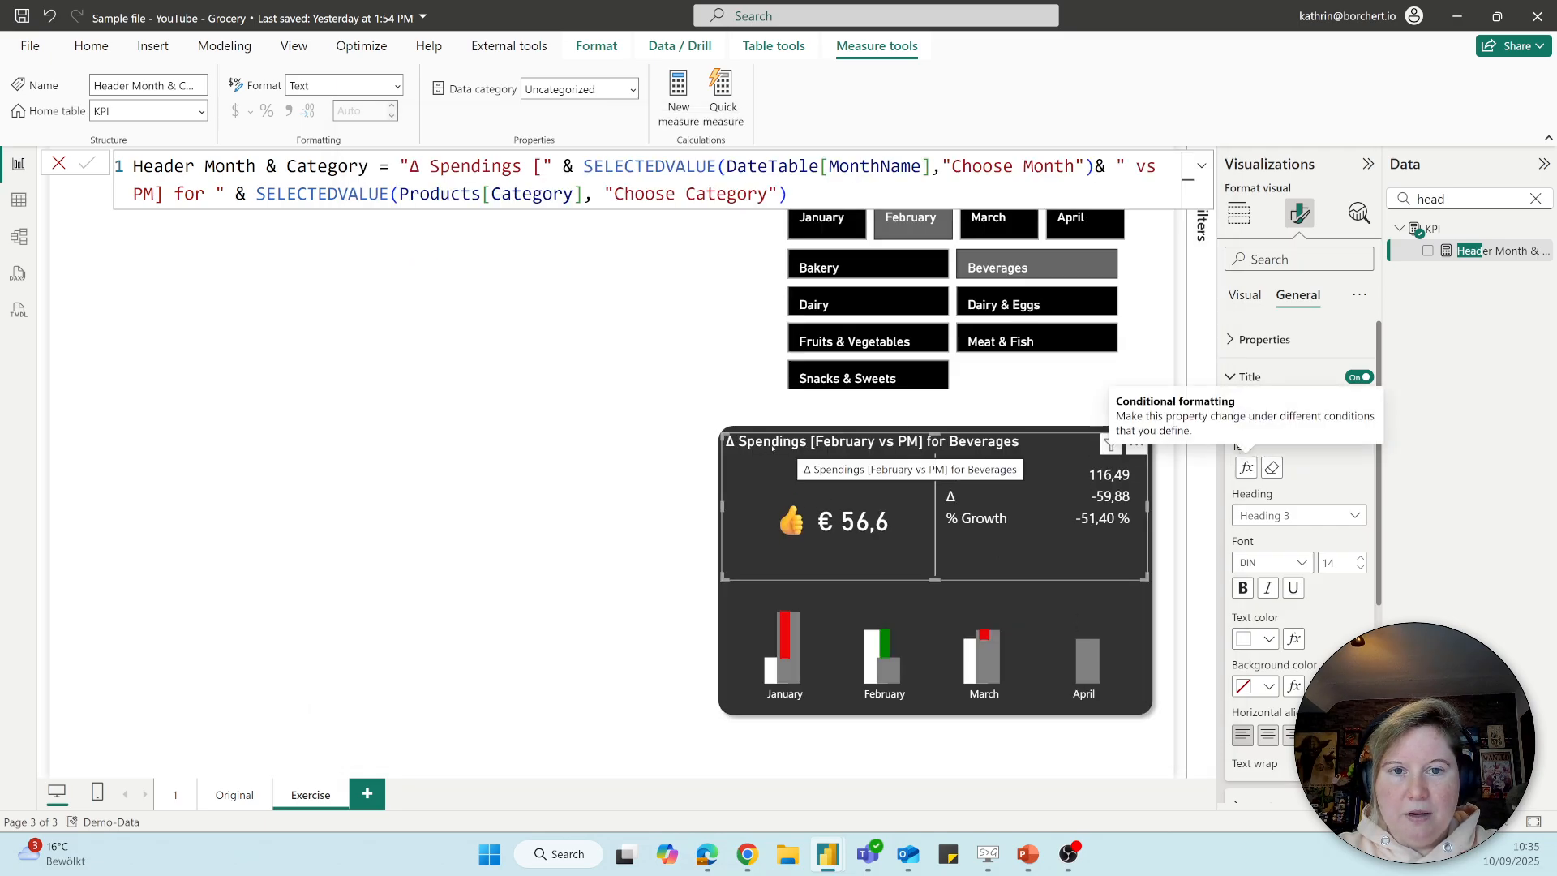
Test the card's dynamic title by filtering to Bakery, Fruits & Vegetables and March
{"action": "left_click", "coordinate": [838, 276]}
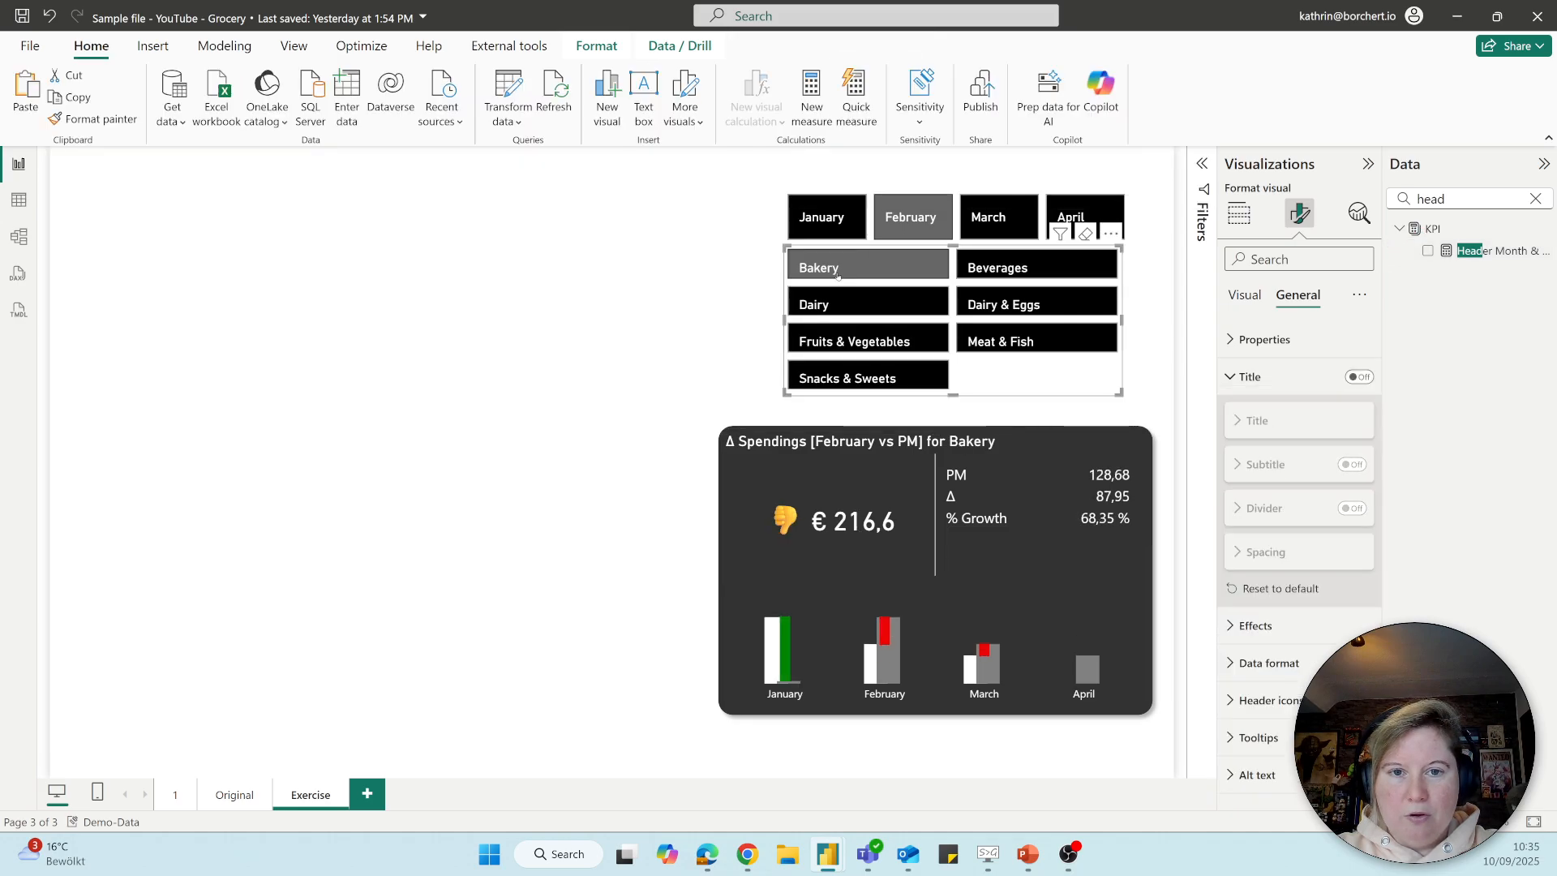
{"action": "left_click", "coordinate": [841, 339]}
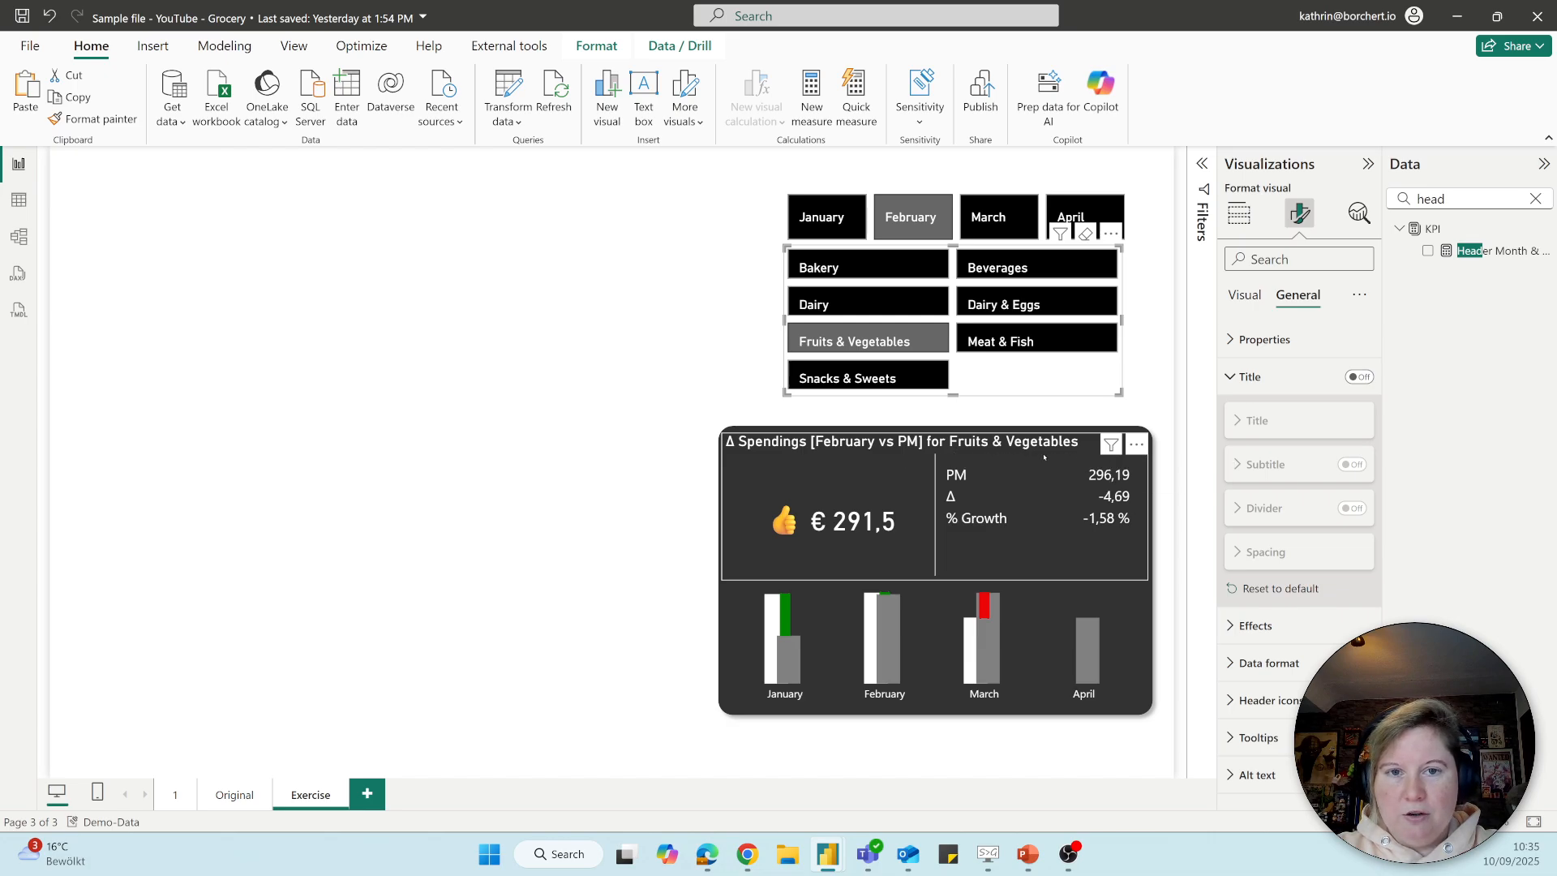
{"action": "left_click", "coordinate": [973, 230]}
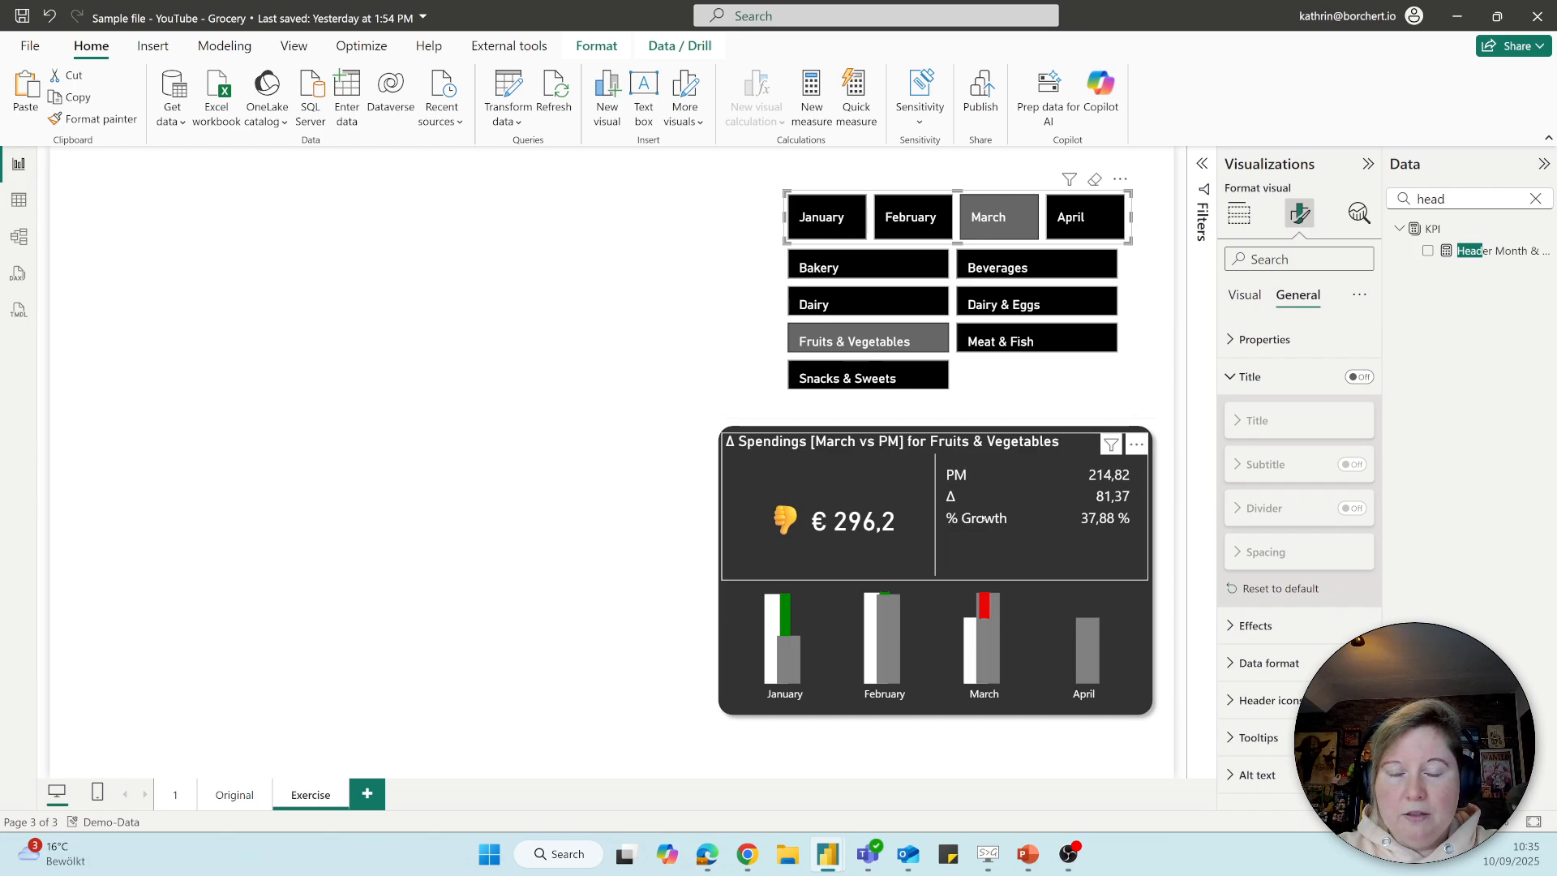
Turn on the divider beneath the title of the spending card
{"action": "left_click", "coordinate": [978, 559]}
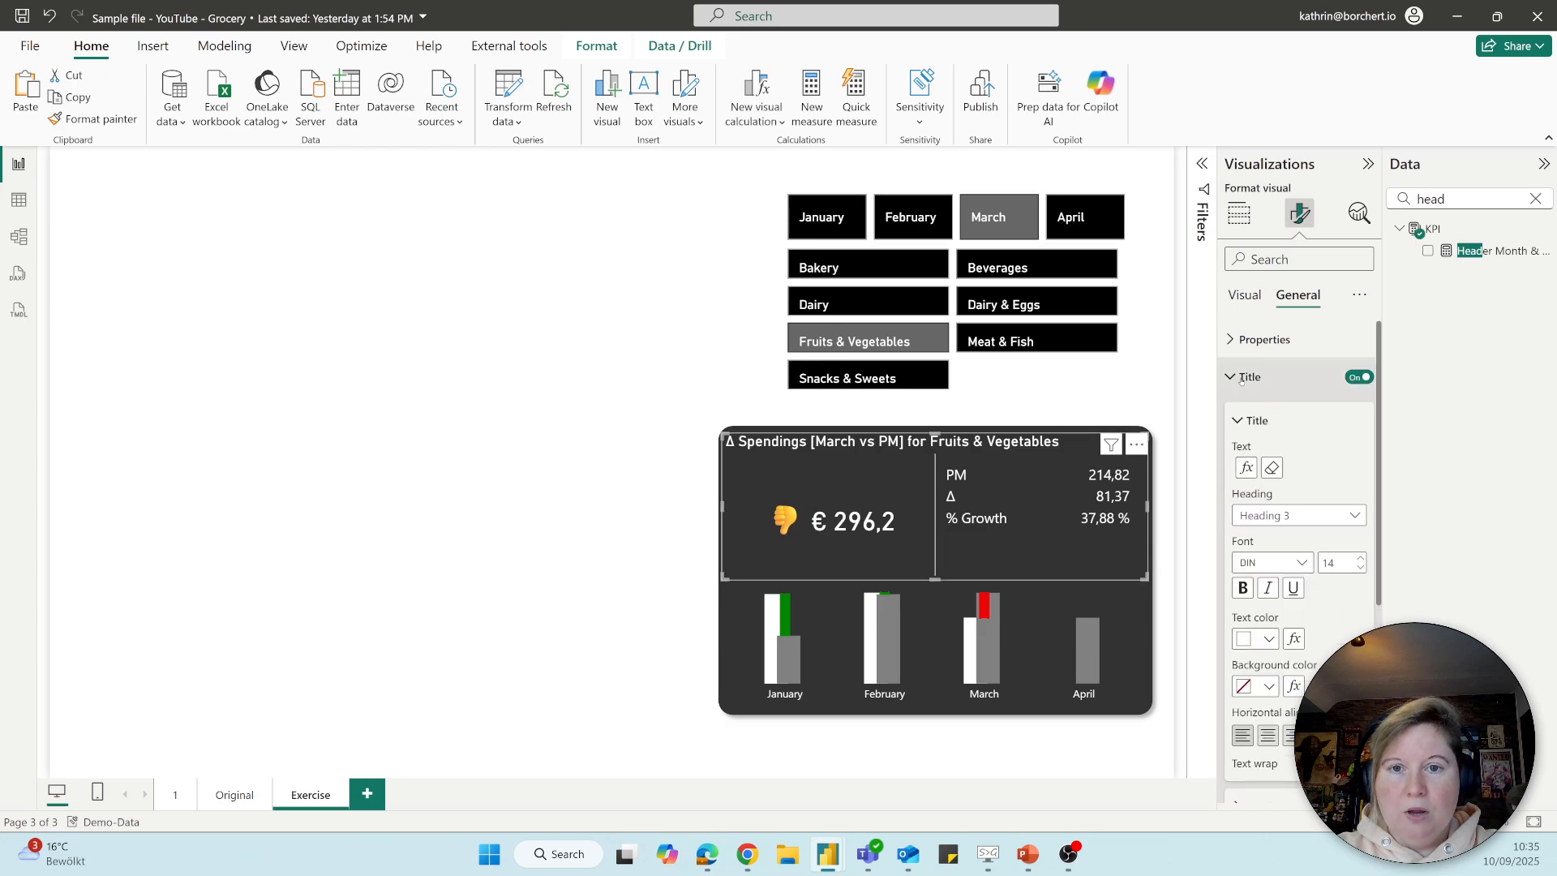
{"action": "left_click", "coordinate": [1245, 423]}
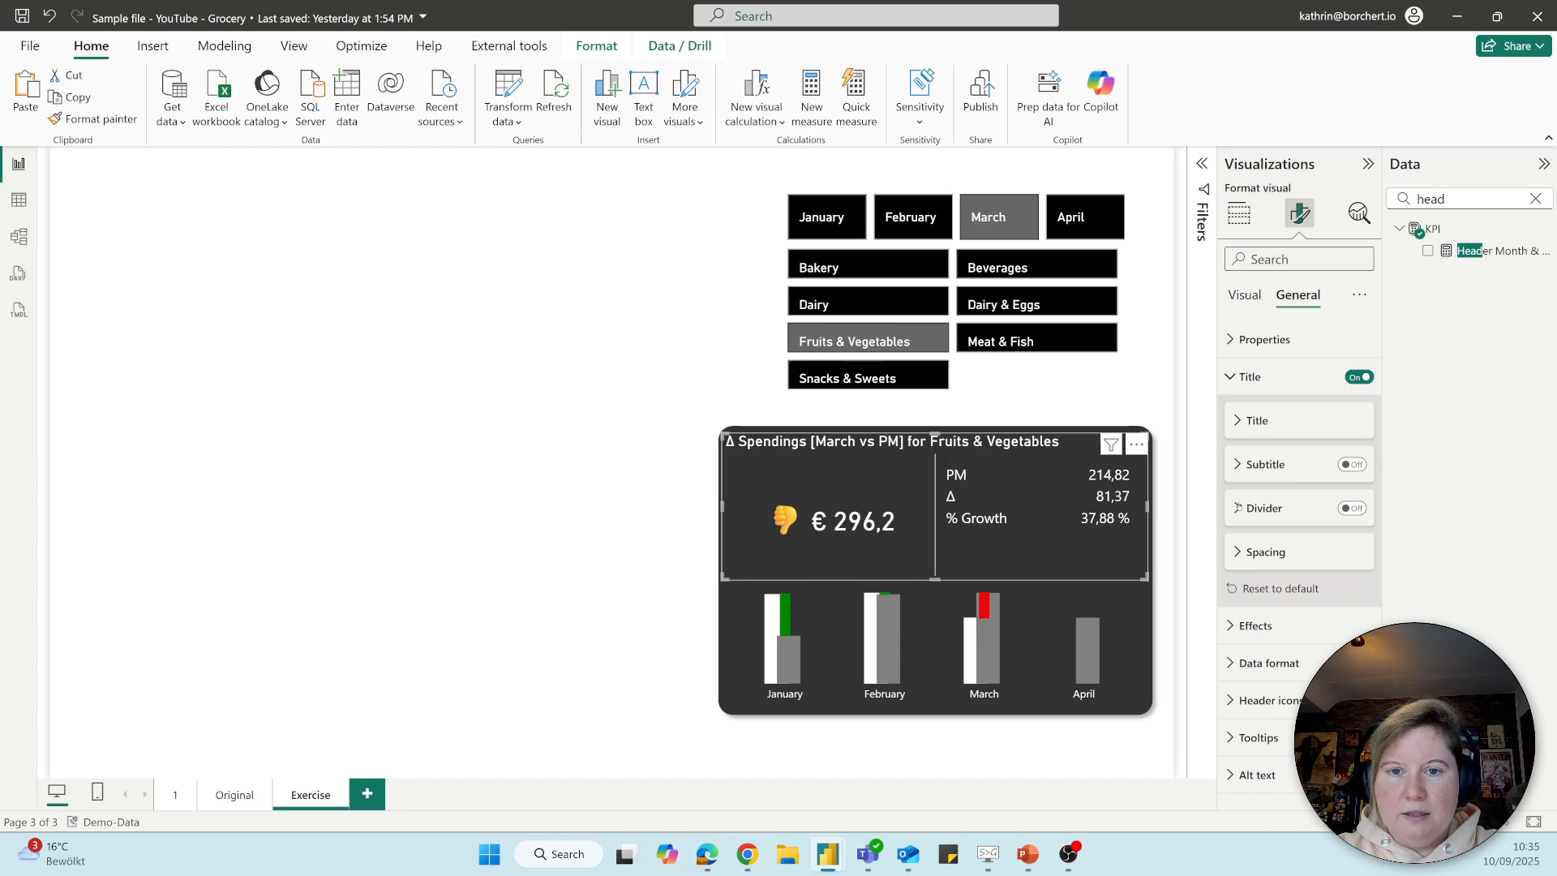
{"action": "left_click", "coordinate": [1265, 508]}
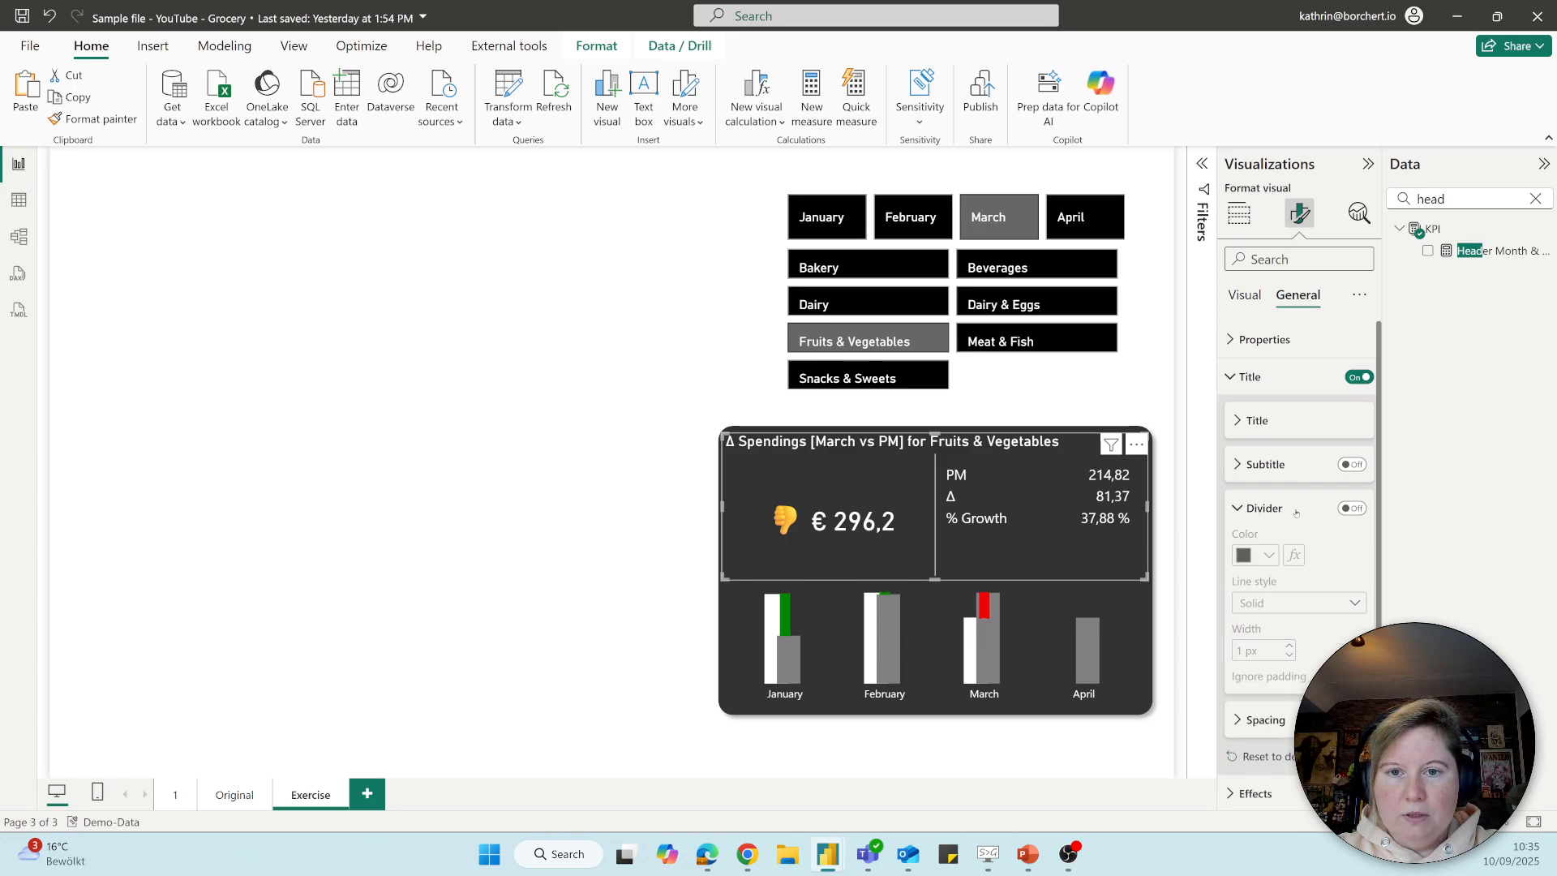
{"action": "left_click", "coordinate": [1351, 510]}
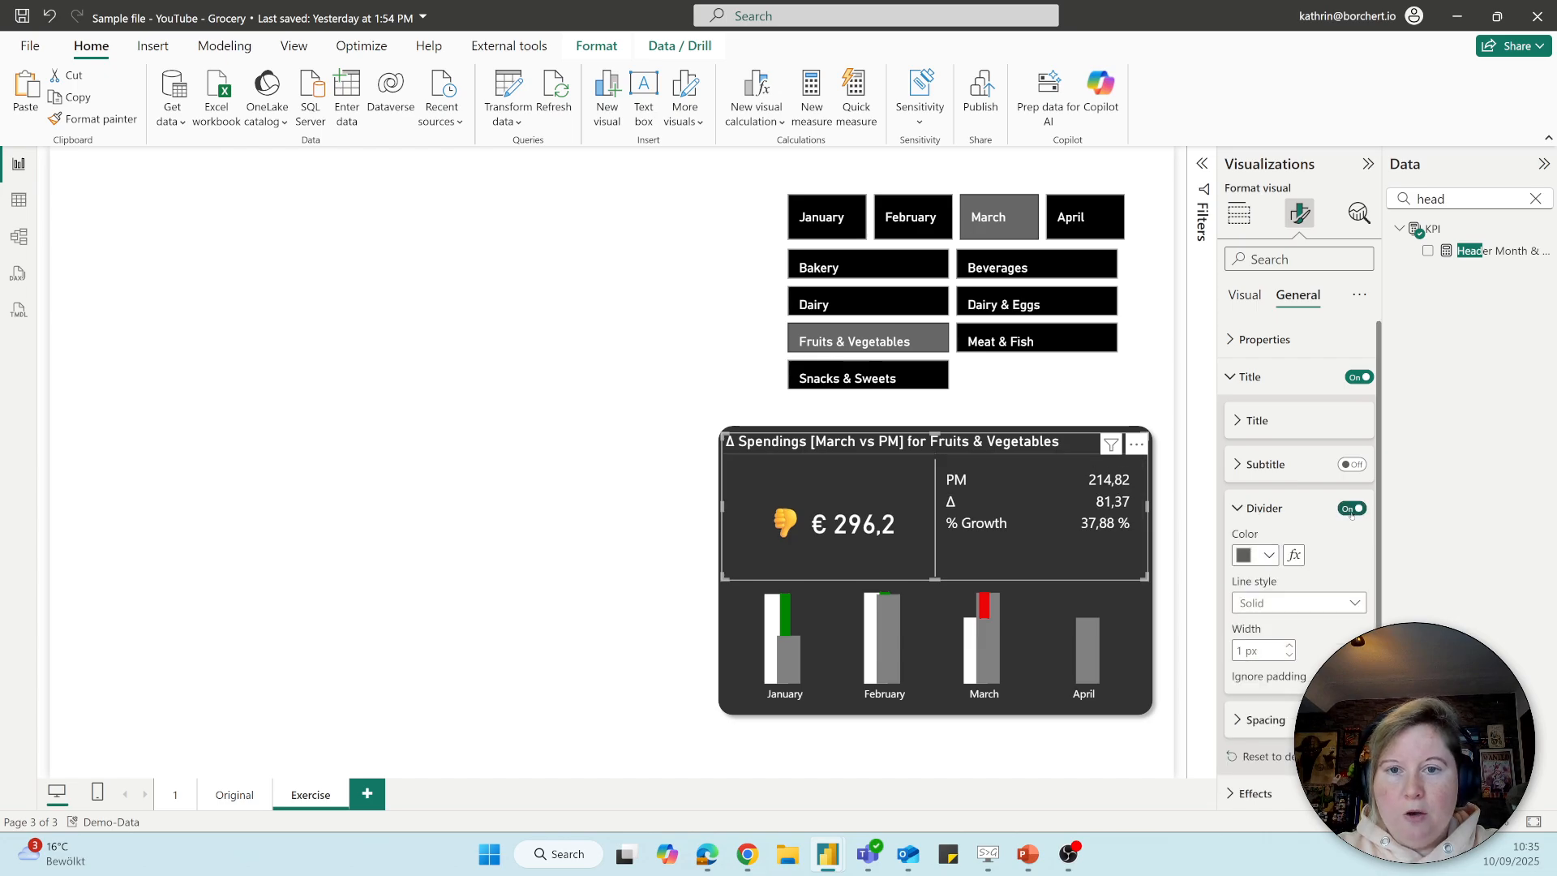
Color the title divider by the field value of the Growth Color measure and set its width to 5 px
{"action": "left_click", "coordinate": [1295, 556]}
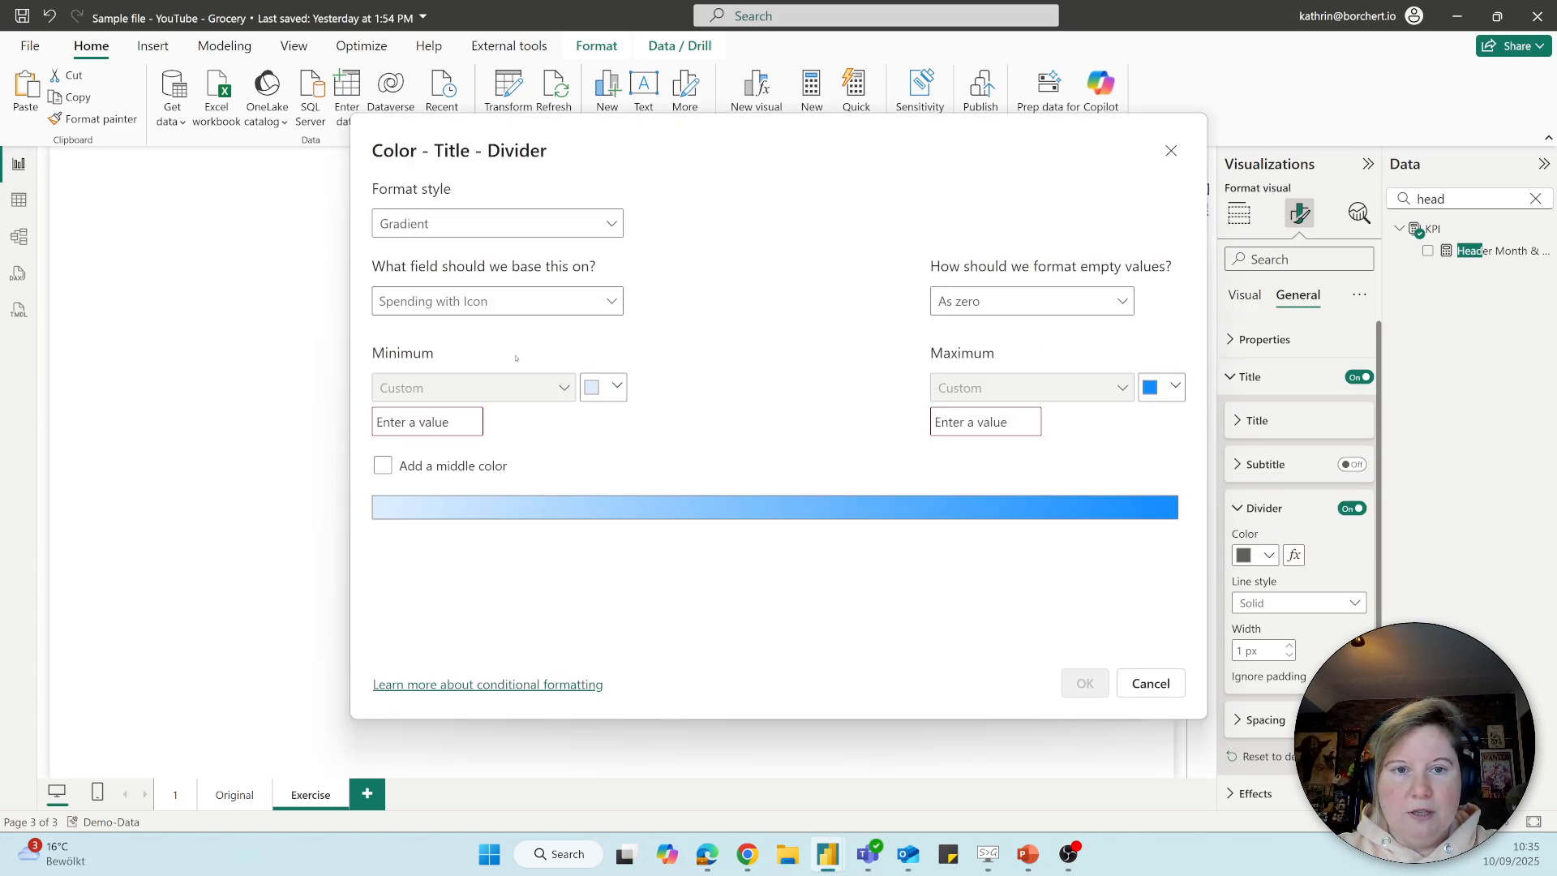
{"action": "left_click", "coordinate": [410, 224]}
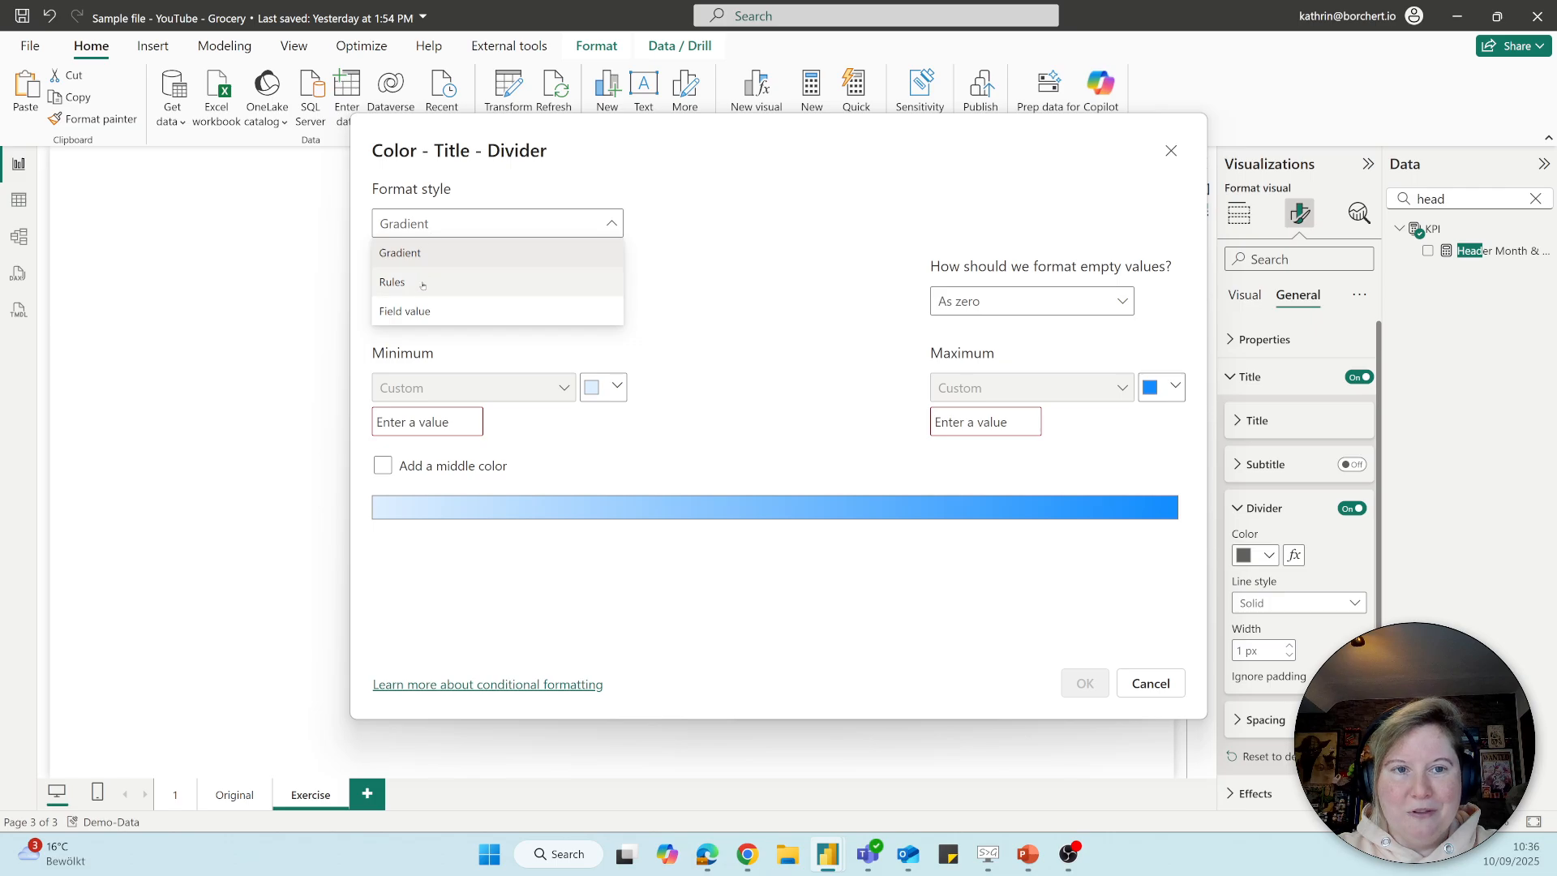
{"action": "left_click", "coordinate": [415, 312]}
{"action": "left_click", "coordinate": [438, 292]}
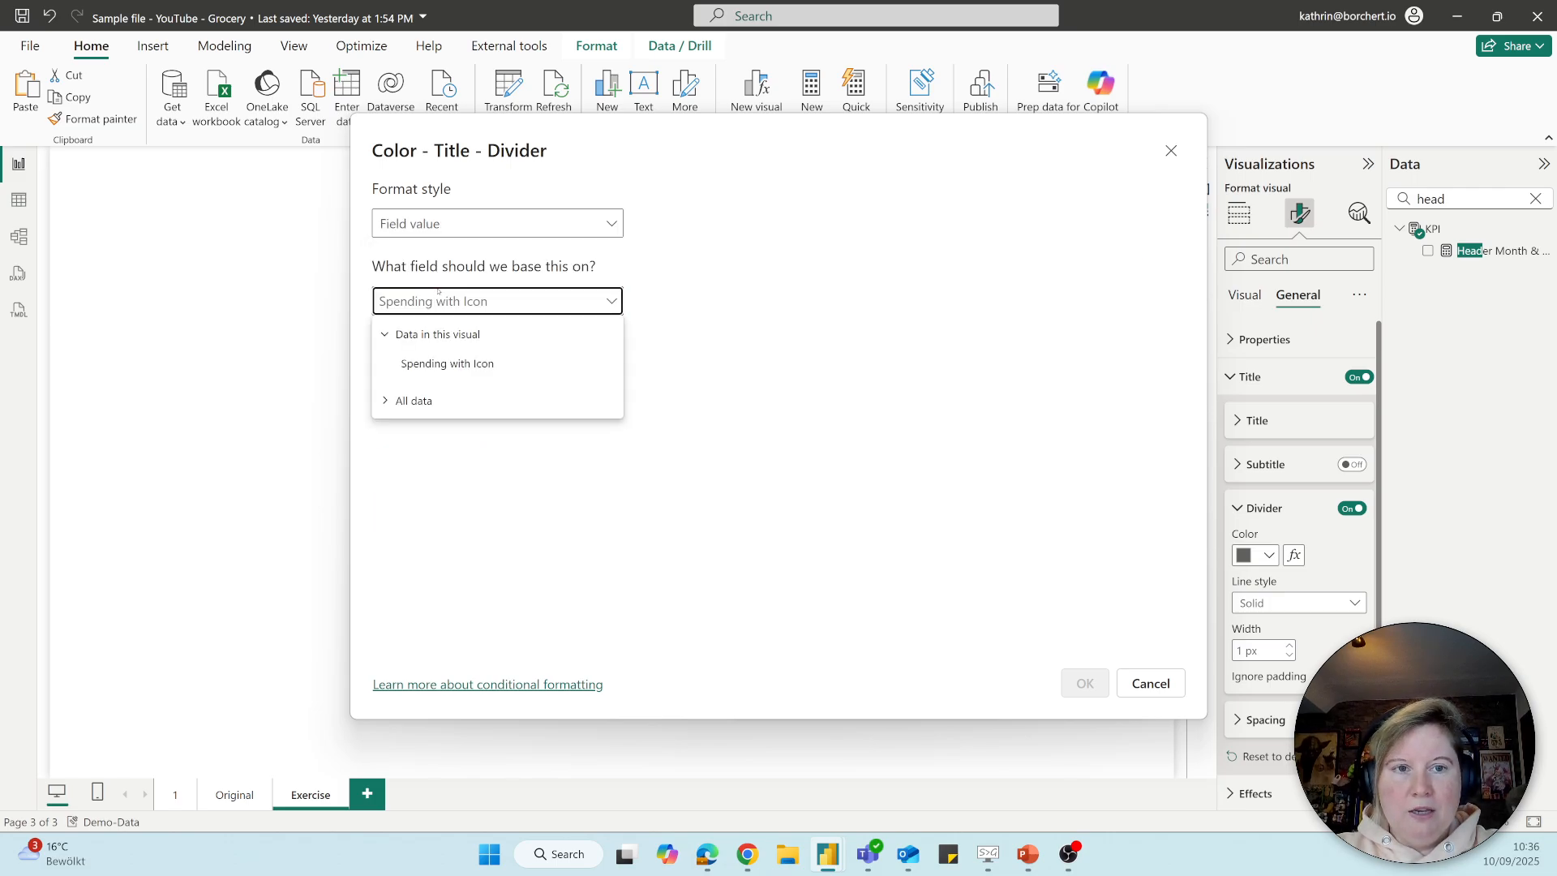
{"action": "left_click", "coordinate": [425, 298]}
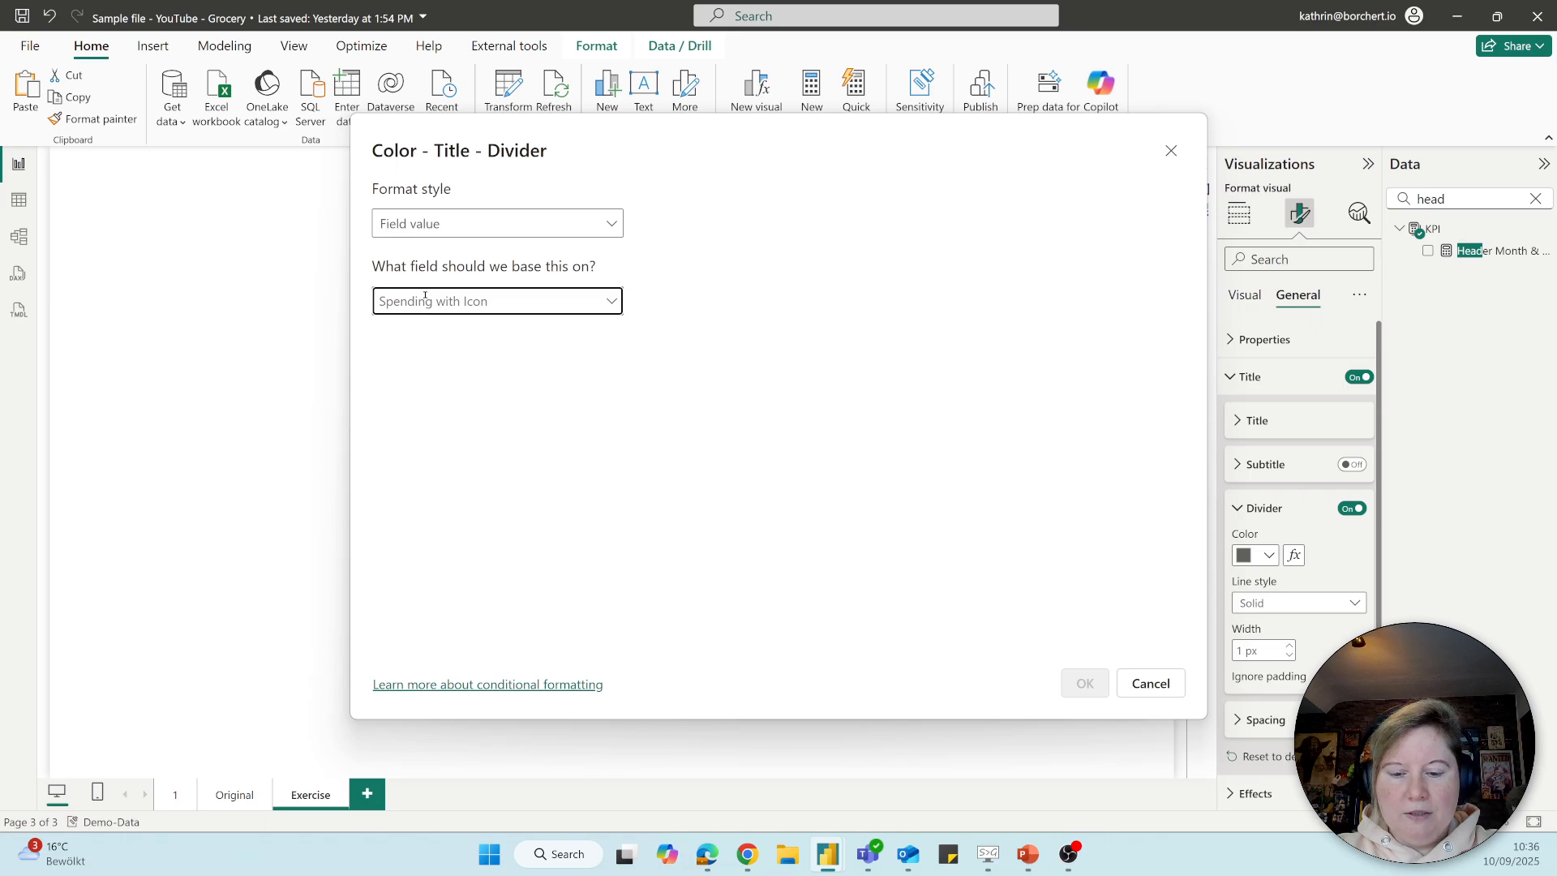
{"action": "left_click", "coordinate": [425, 297]}
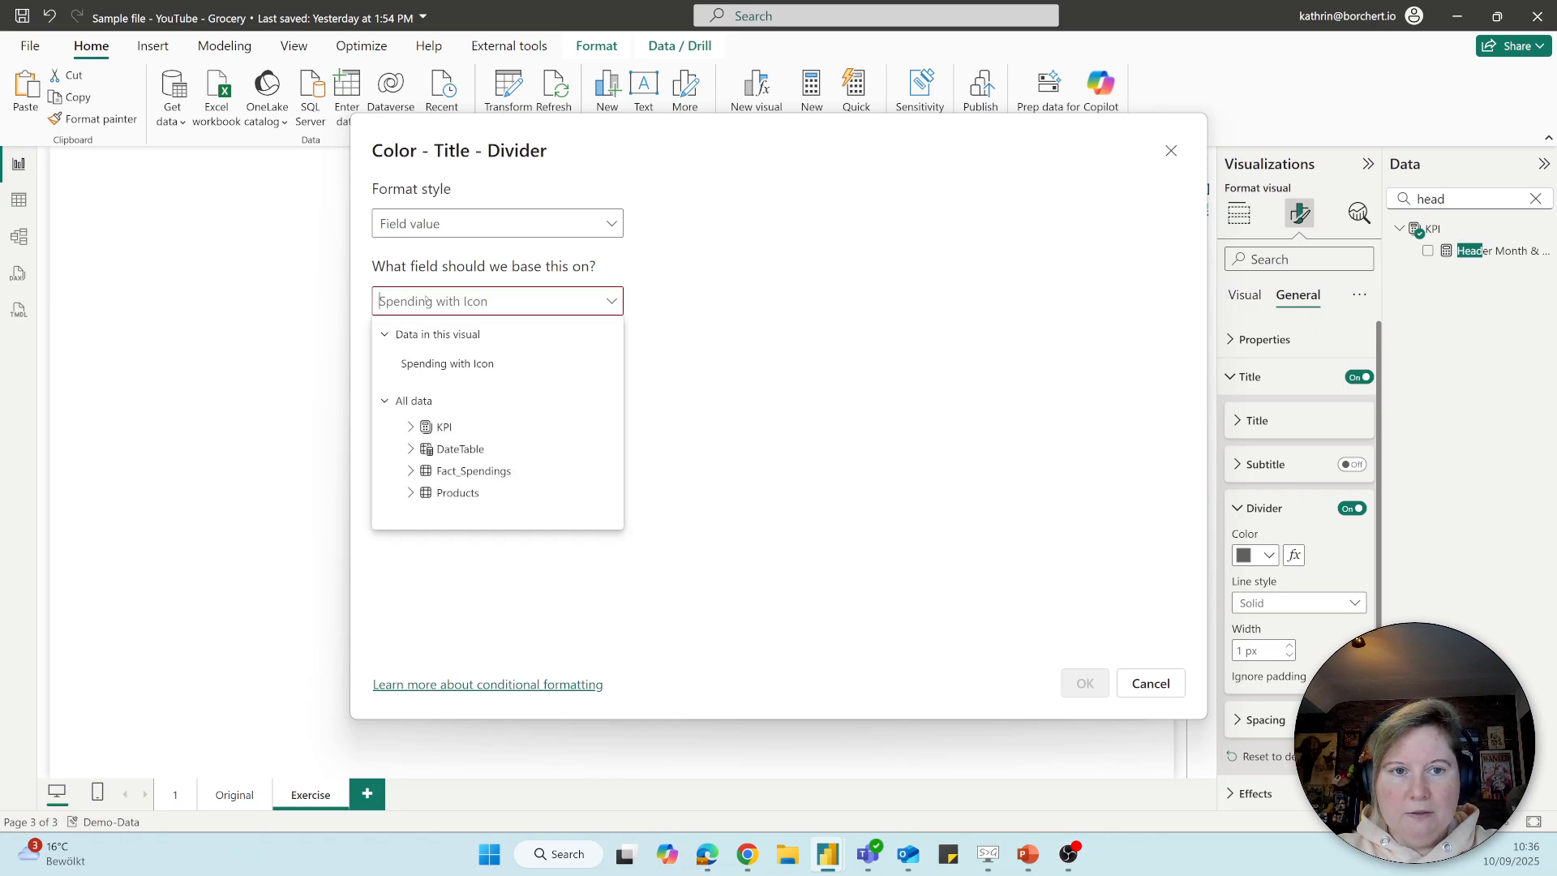
{"action": "type", "text": "colo"}
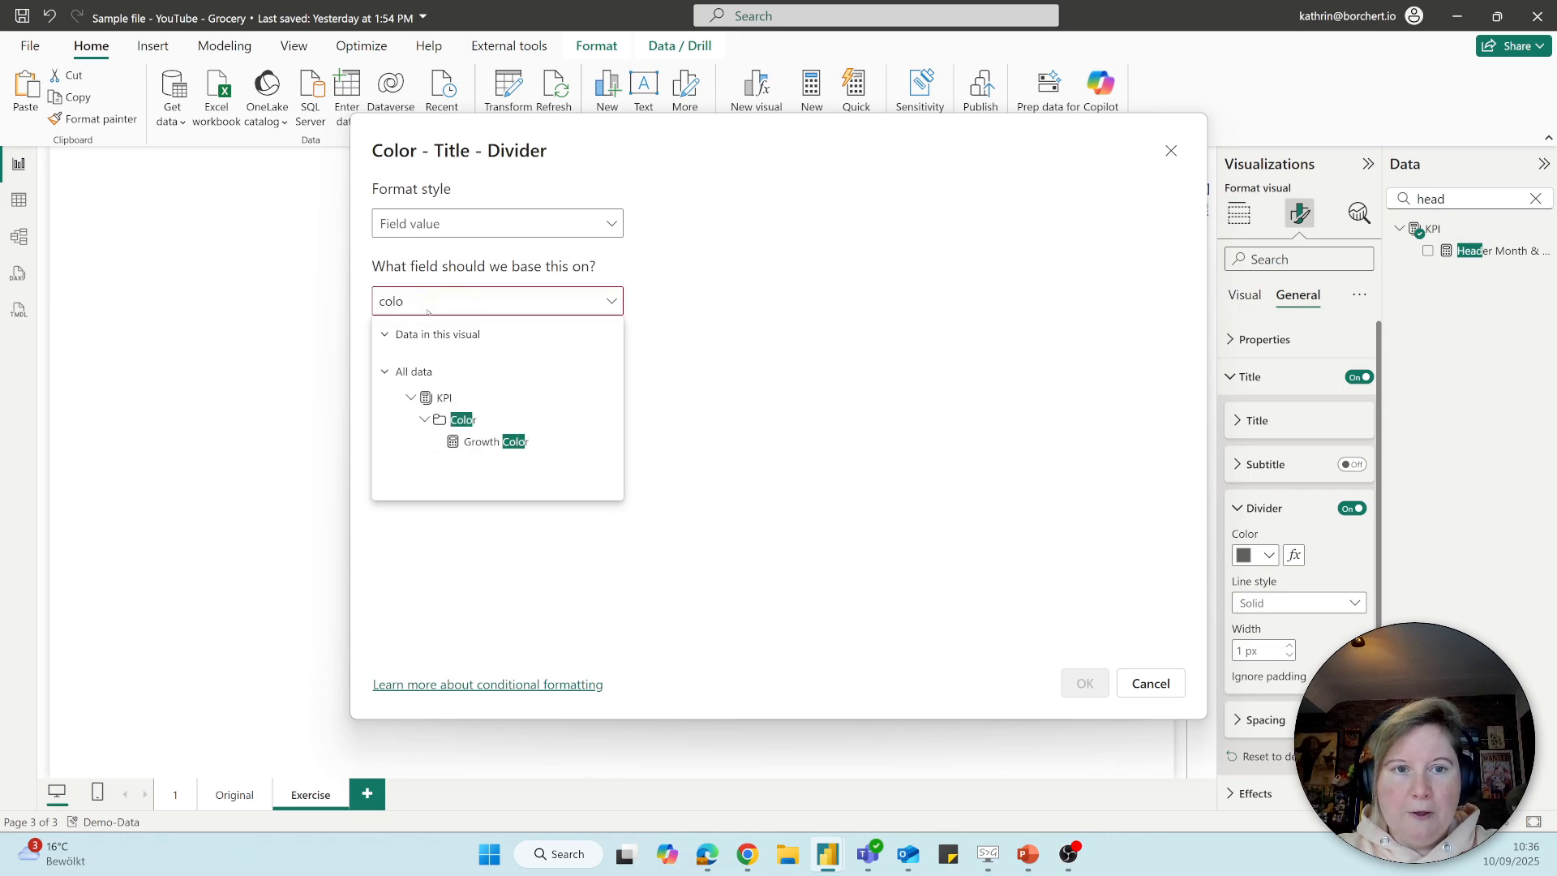
{"action": "left_click", "coordinate": [488, 444]}
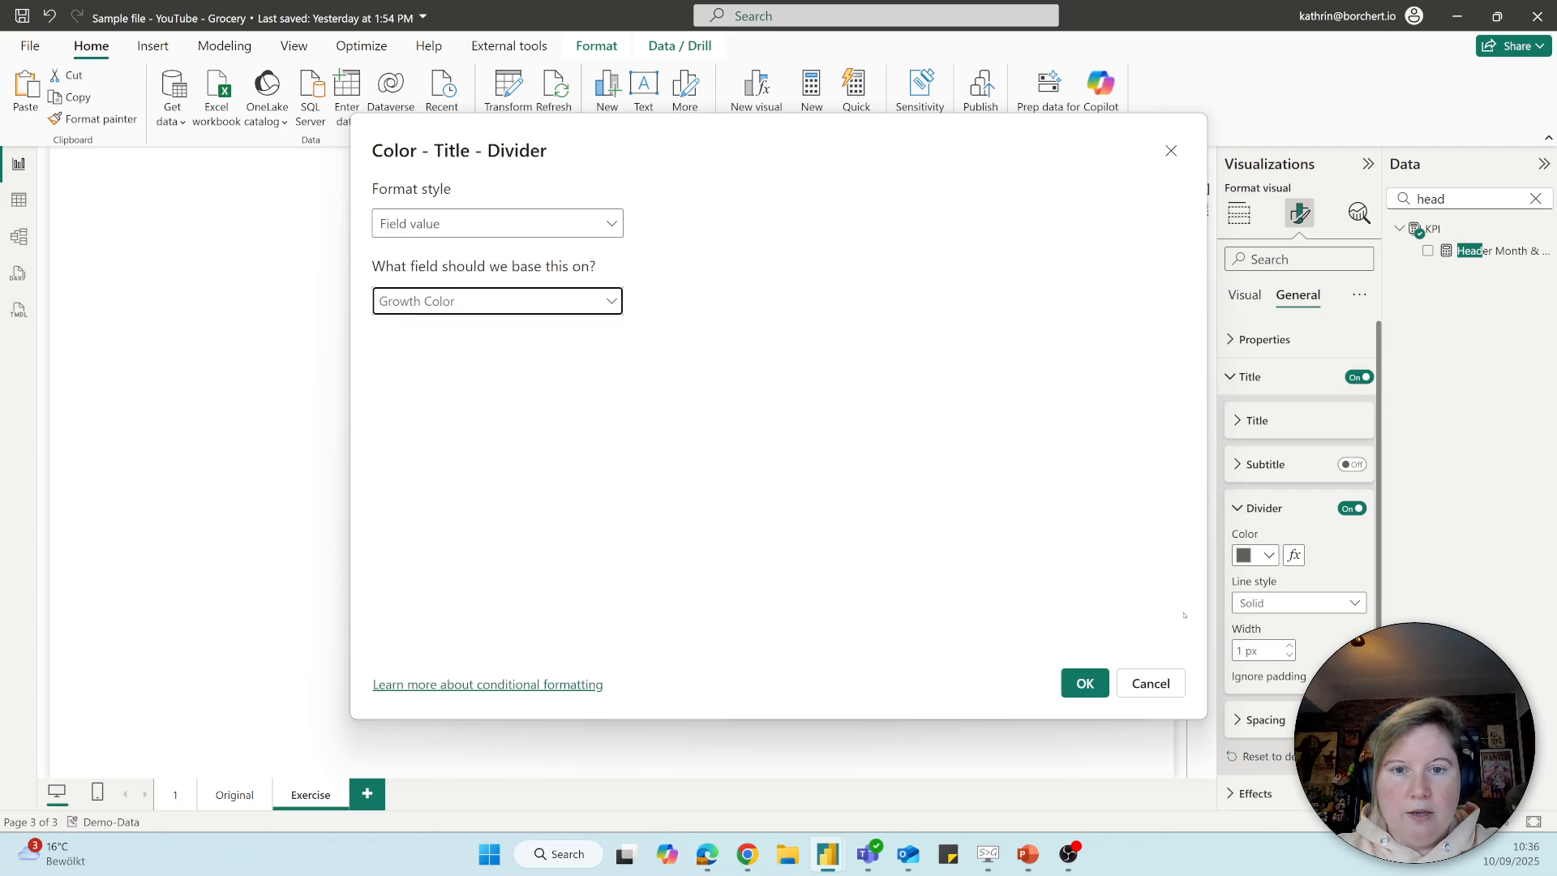
{"action": "left_click", "coordinate": [1085, 684]}
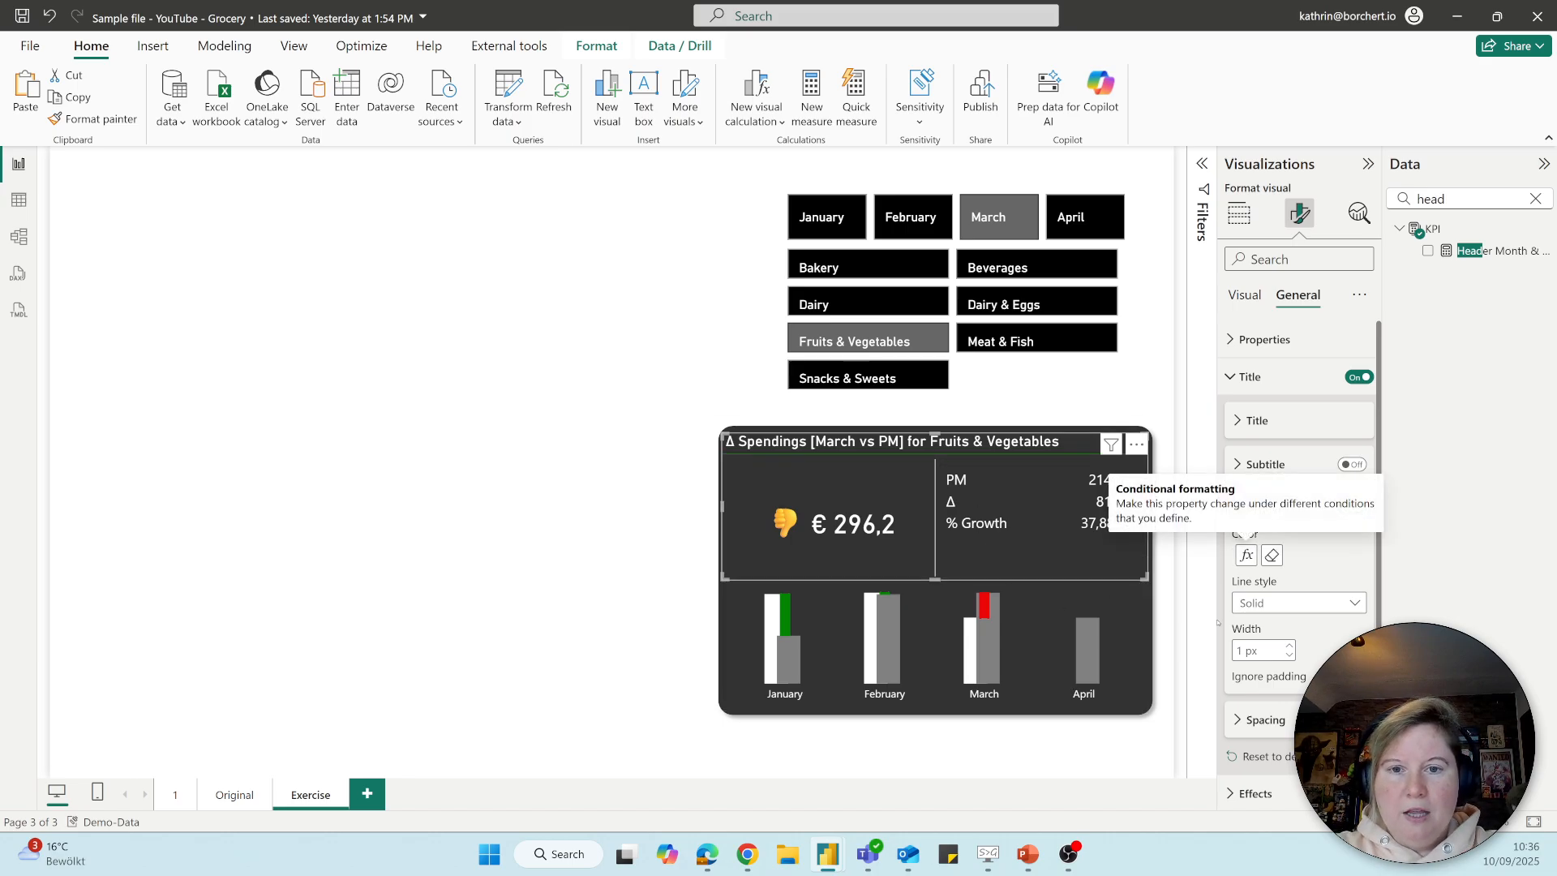
{"action": "left_click", "coordinate": [1290, 647]}
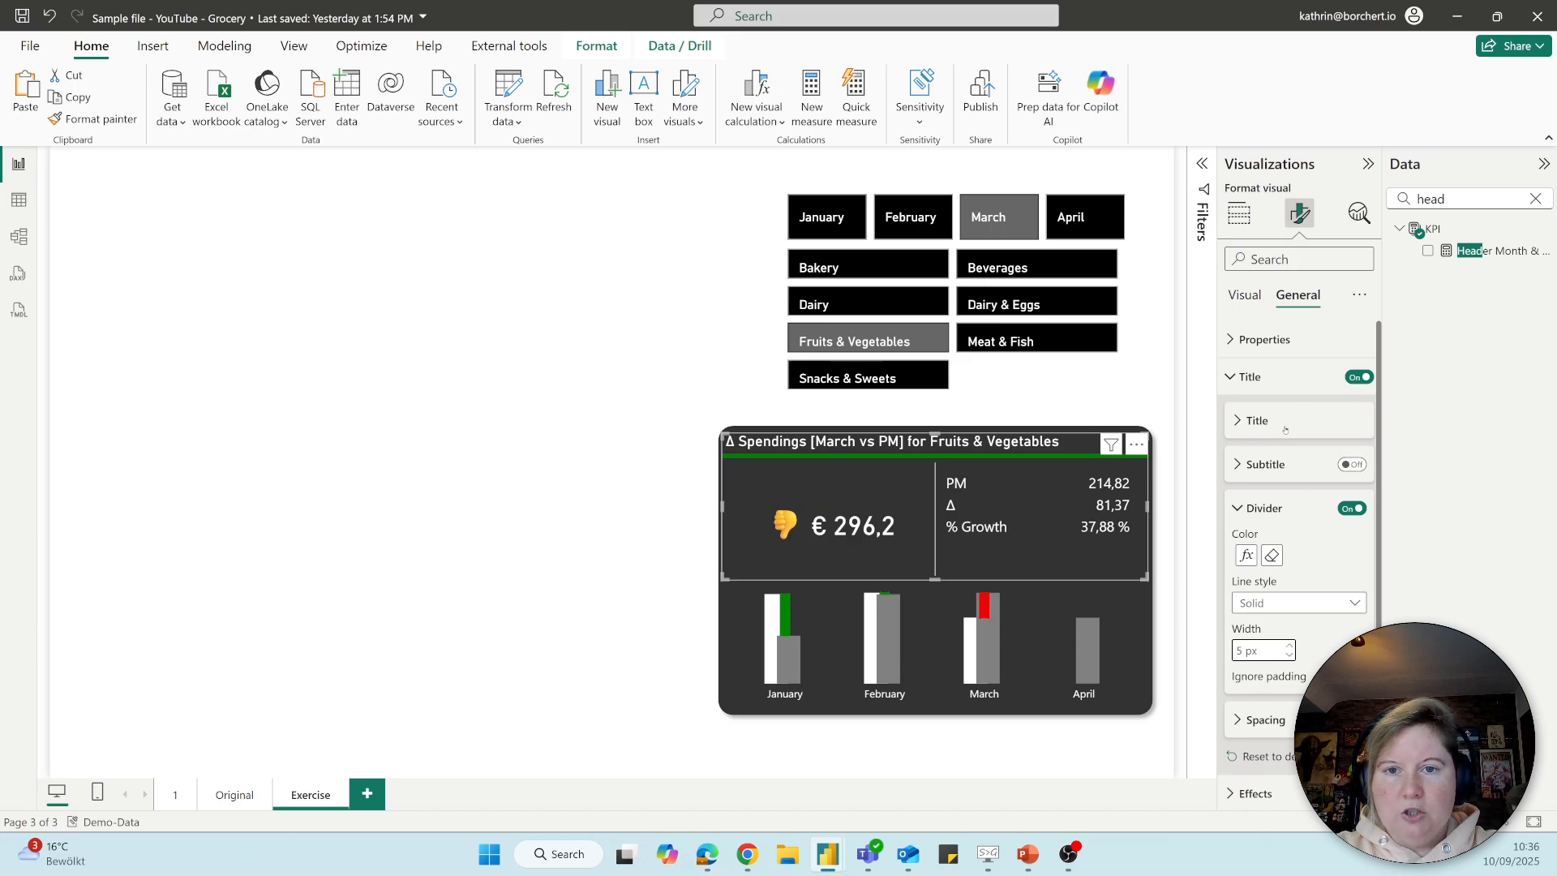
Center the card's title horizontally and set its font size to 15
{"action": "left_click", "coordinate": [1259, 420]}
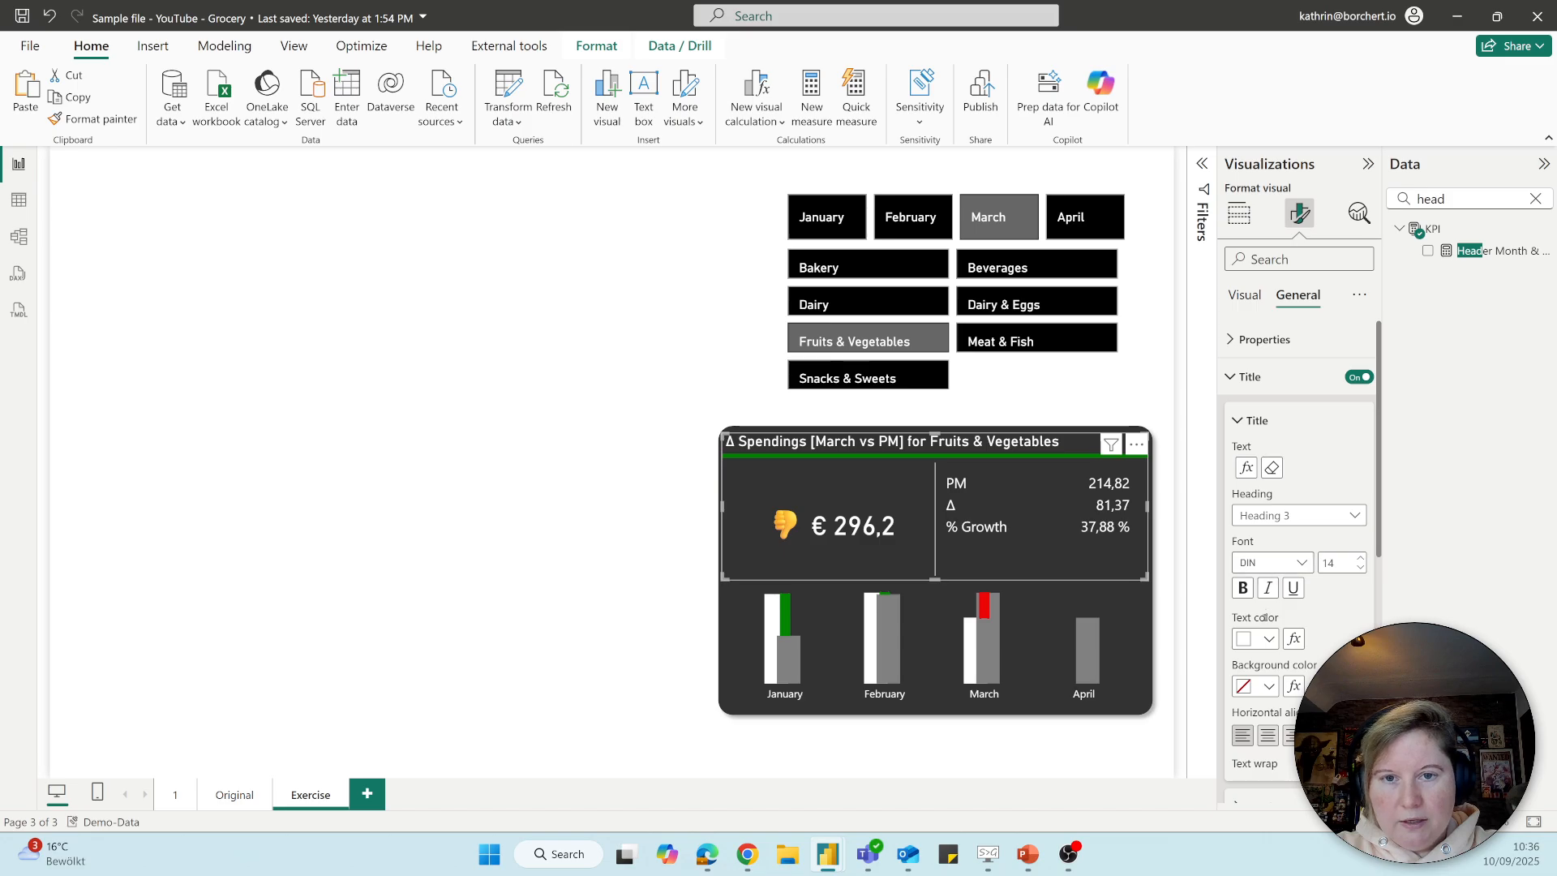
{"action": "left_click", "coordinate": [1267, 736]}
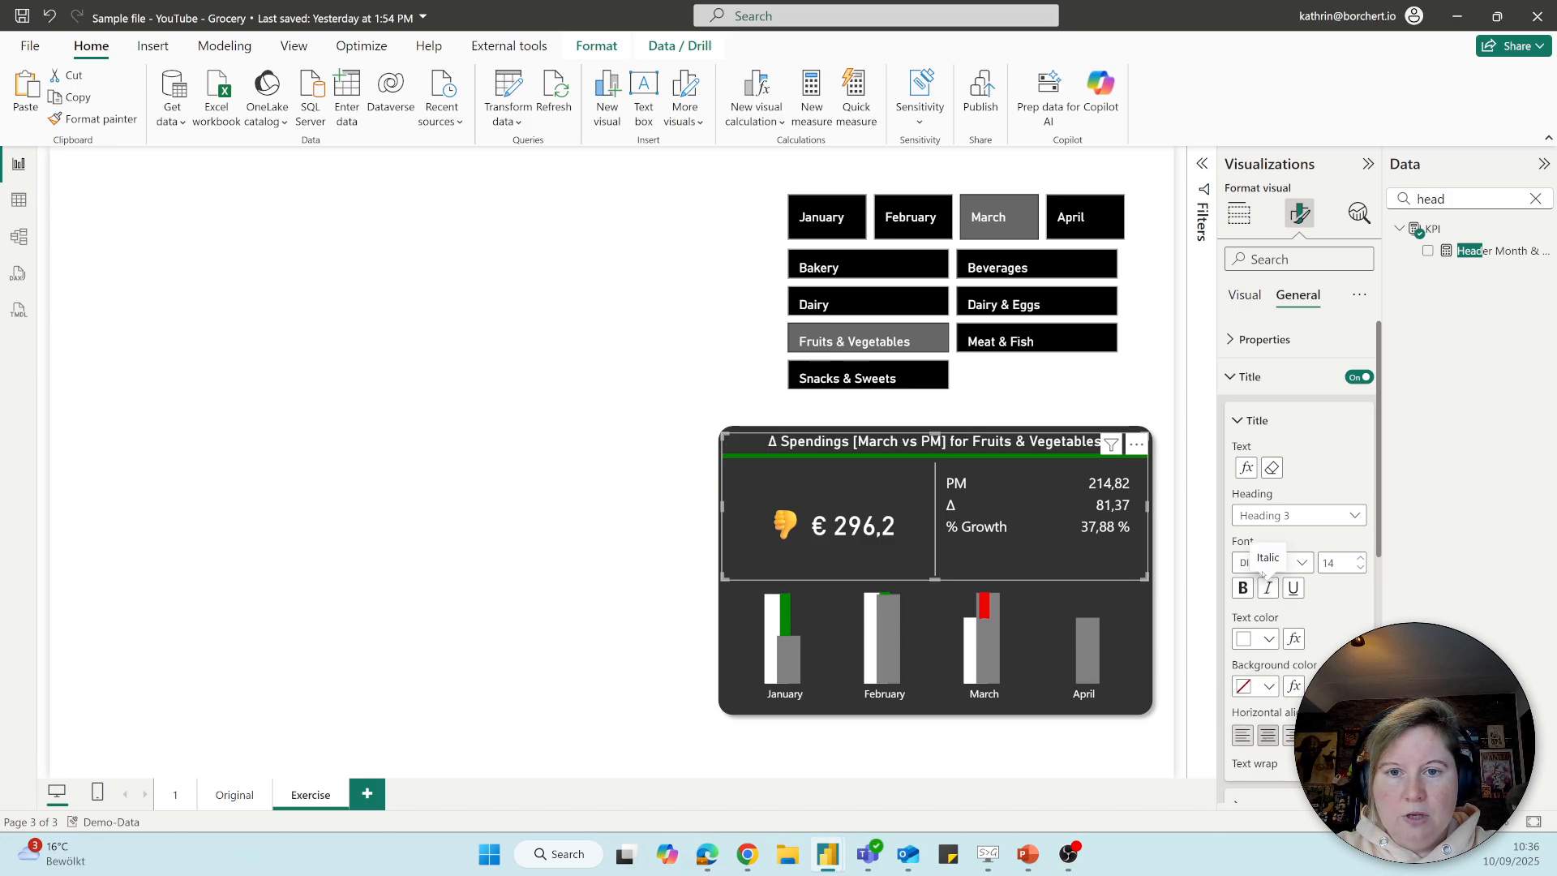
{"action": "left_click", "coordinate": [1362, 558]}
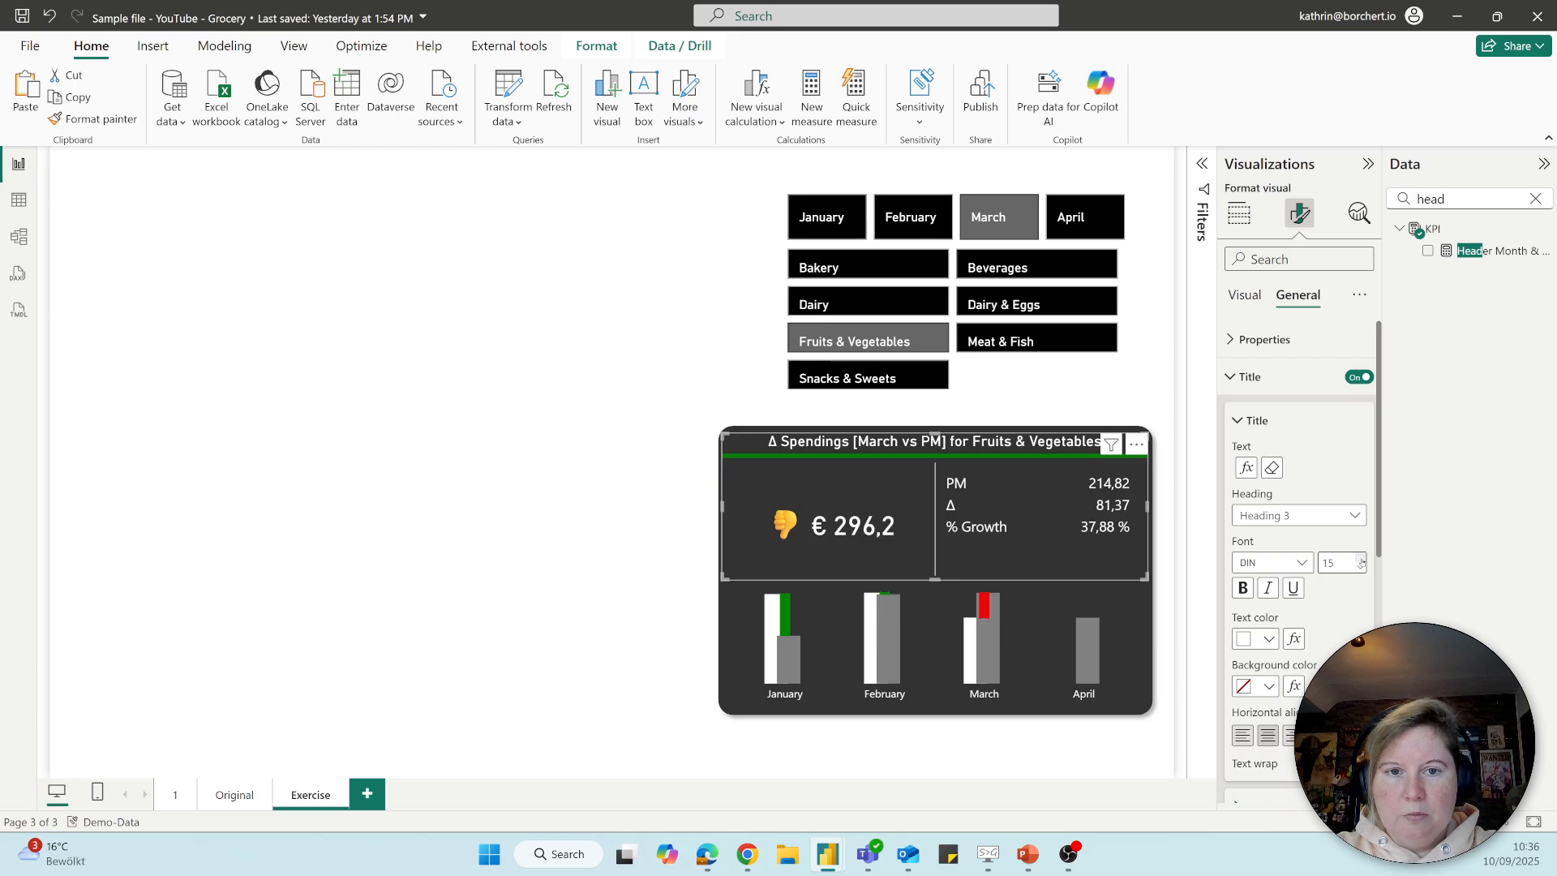